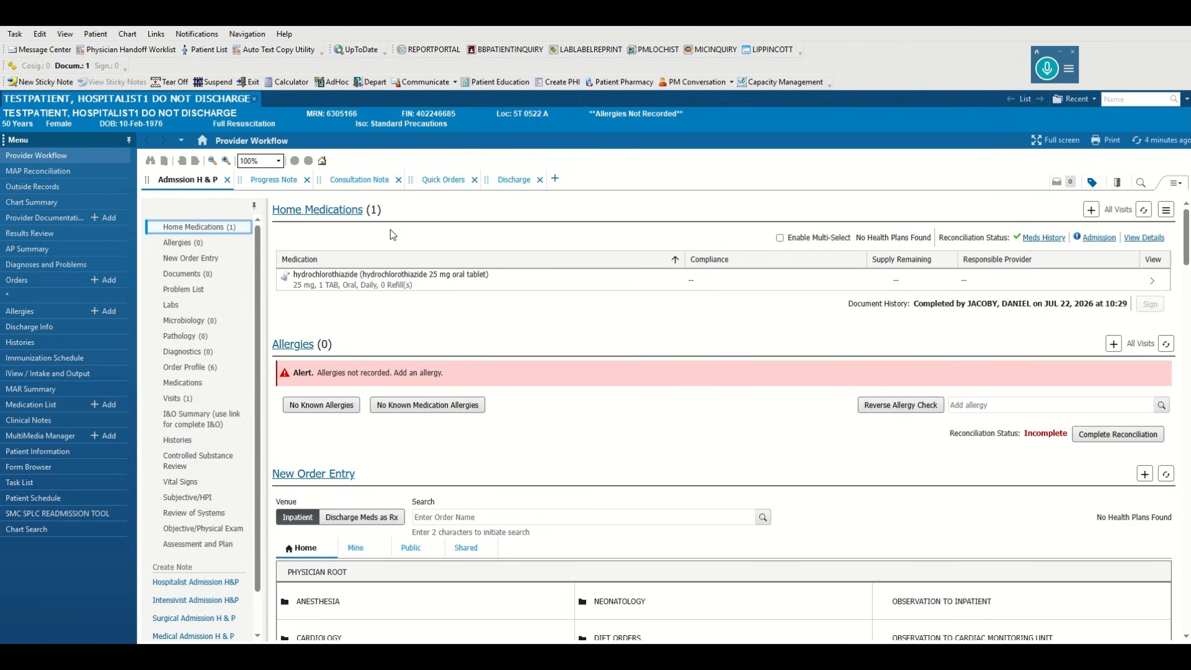
# Move the Allergies section directly below Visits in the Admission H & P component list.
pyautogui.click(199, 229)
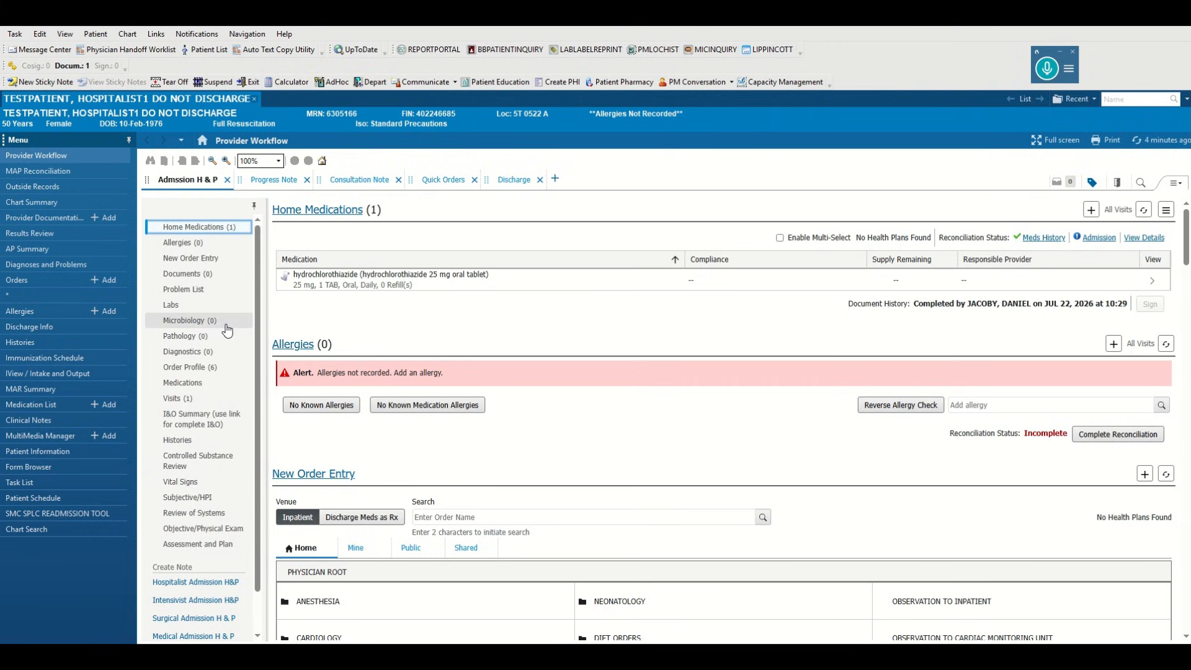
pyautogui.moveTo(197, 446); pyautogui.dragTo(190, 403)
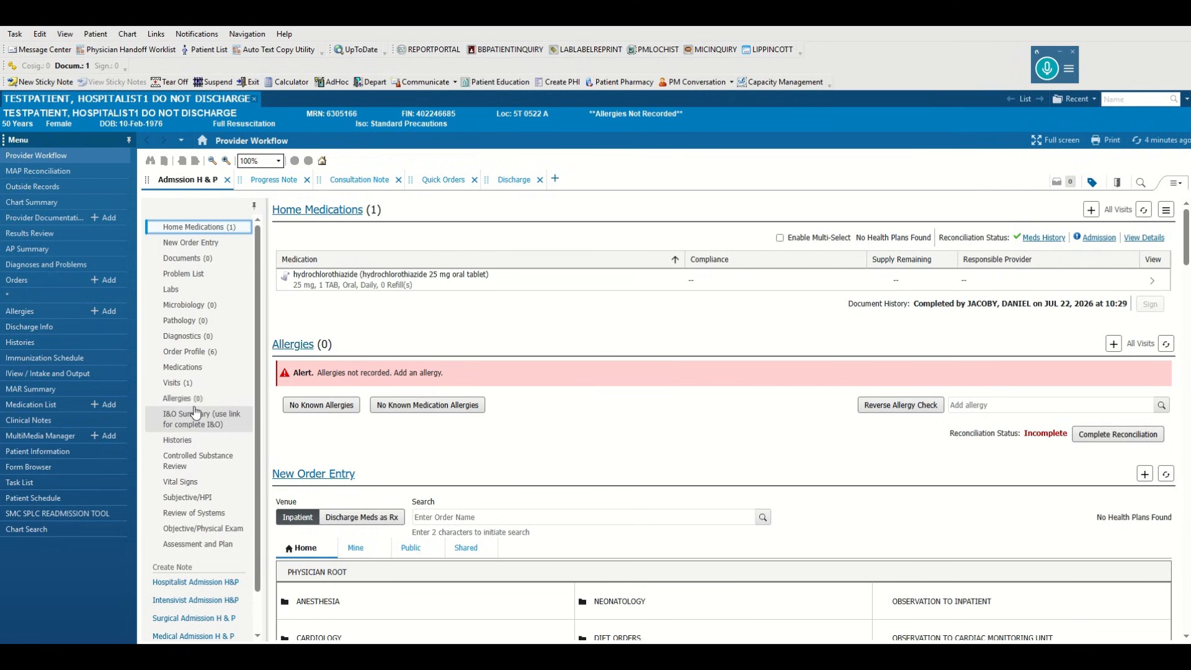
# View the full medication list from the Home Medications section and return to the provider workflow.
pyautogui.click(211, 229)
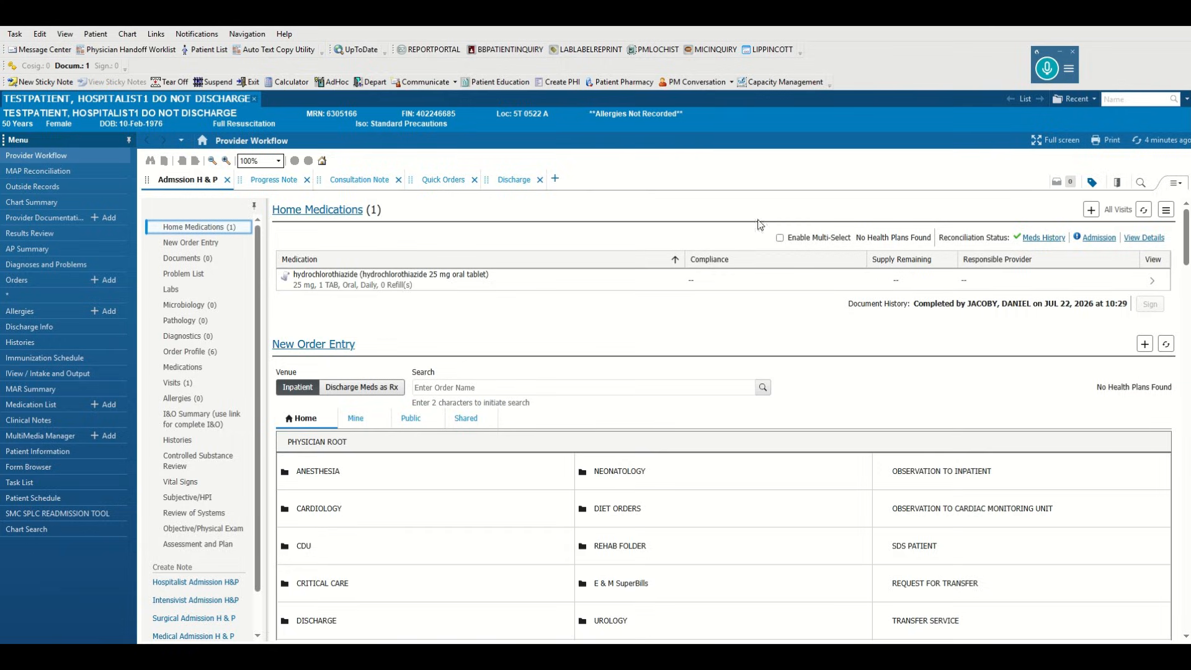
pyautogui.click(341, 210)
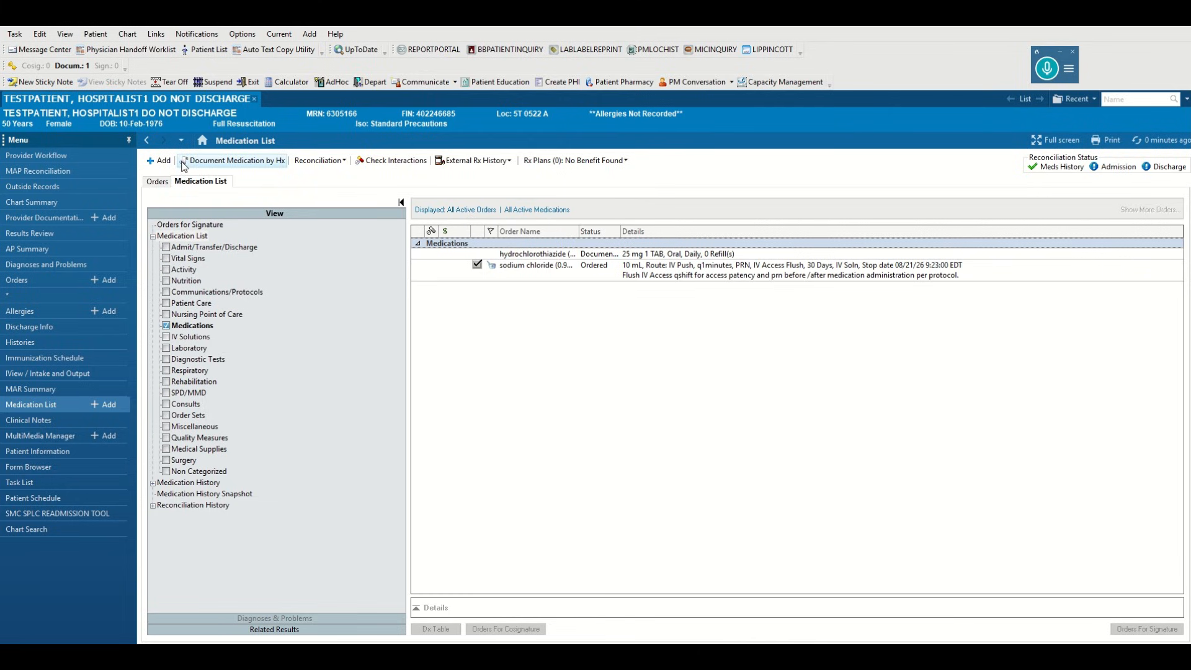
pyautogui.click(149, 142)
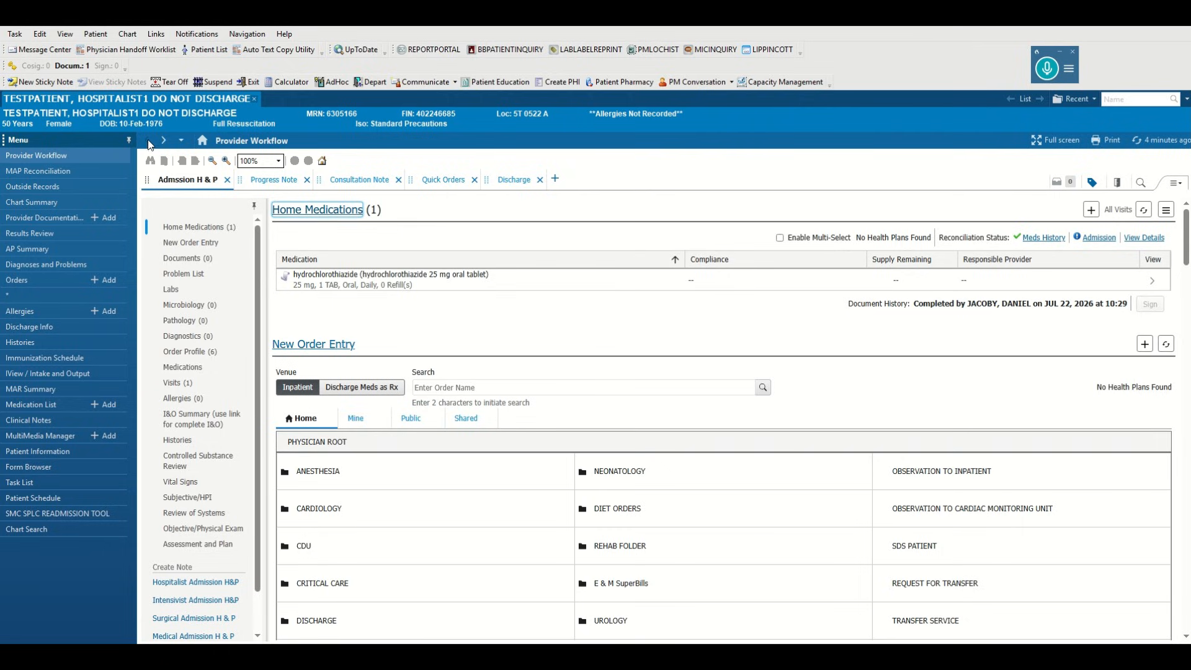
# Search new inpatient orders for "admiss" and add the ADM Medical Admission plan.
pyautogui.scroll(-2, 563, 329)
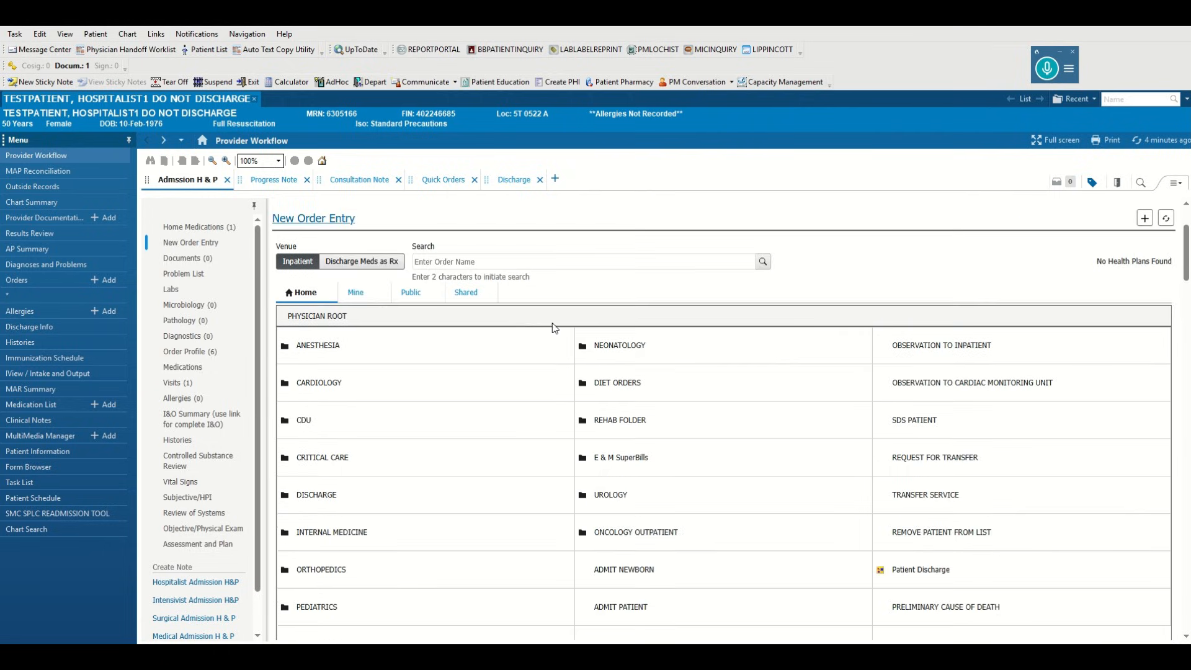
pyautogui.click(460, 262)
pyautogui.write('admiss')
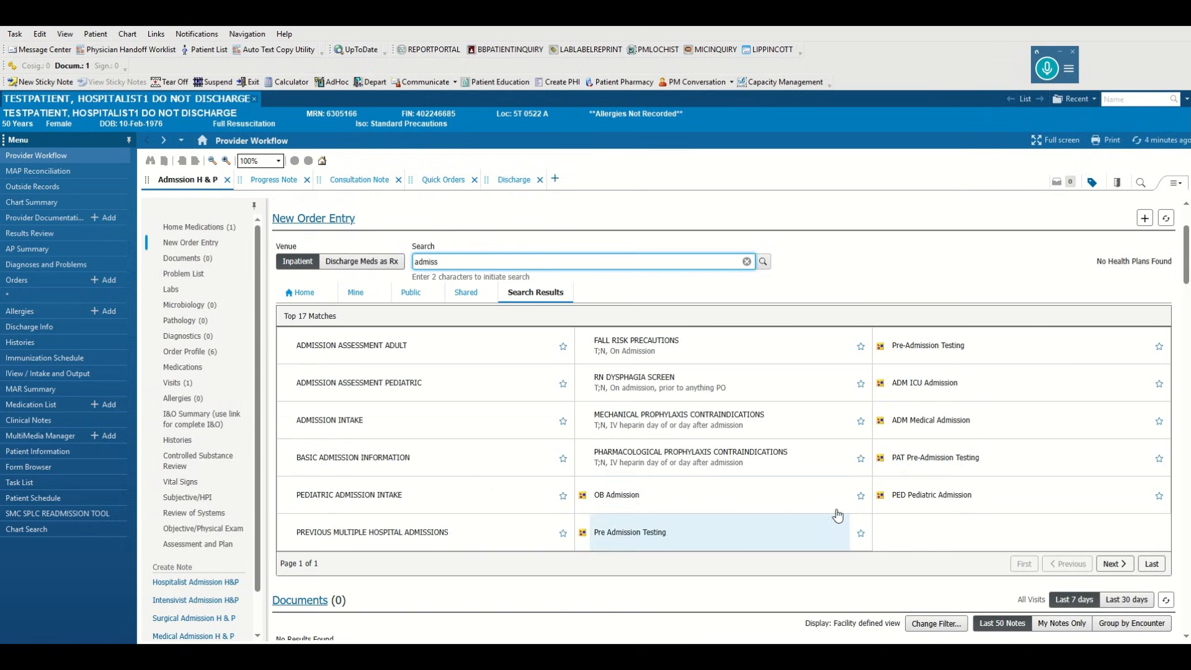
pyautogui.click(940, 428)
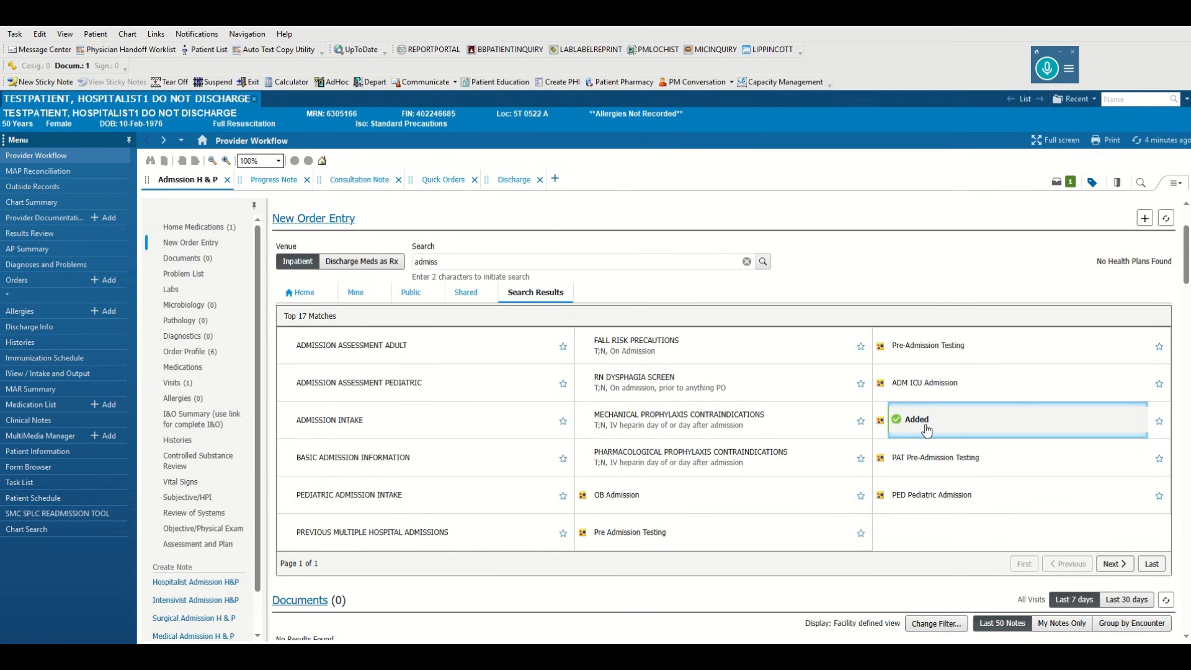
# Try to initiate the ADM Medical Admission plan with code status "T;N, Full Resuscitation", choosing to document allergies from the alert.
pyautogui.click(1059, 184)
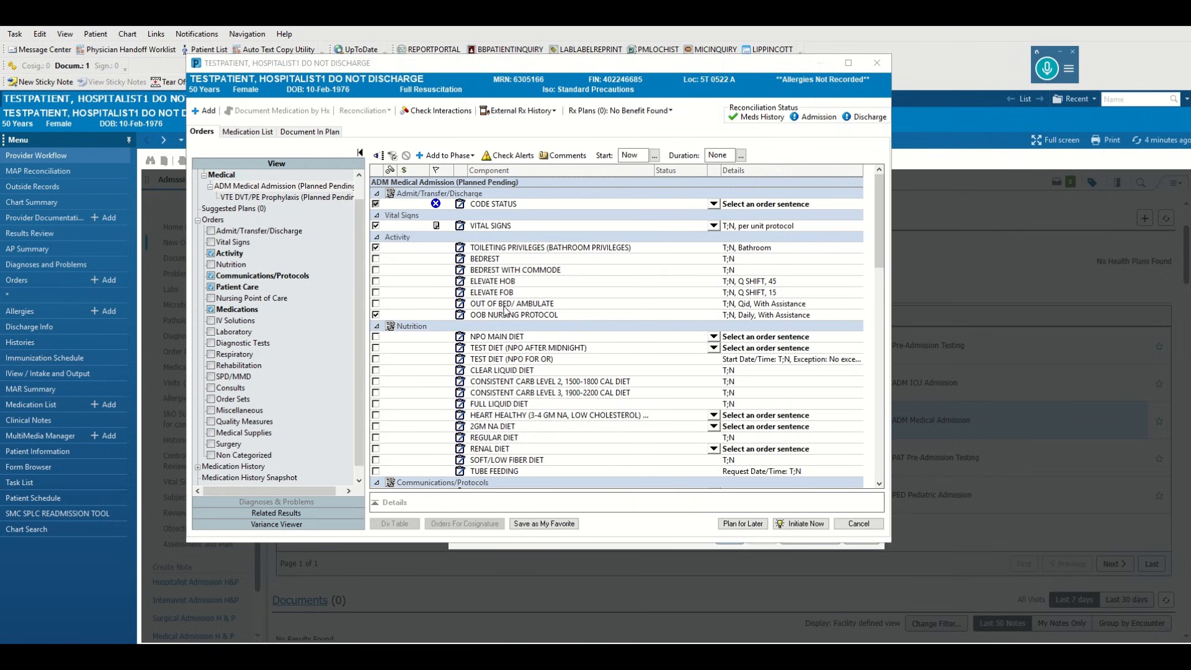
pyautogui.scroll(-3, 628, 363)
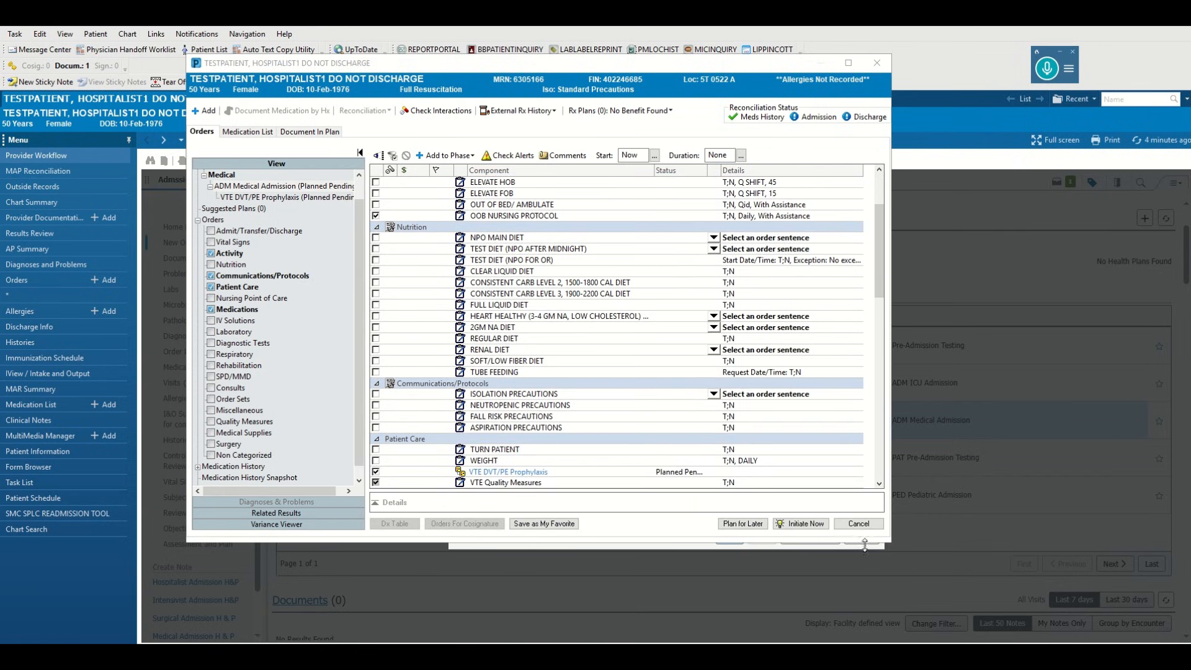
pyautogui.click(798, 525)
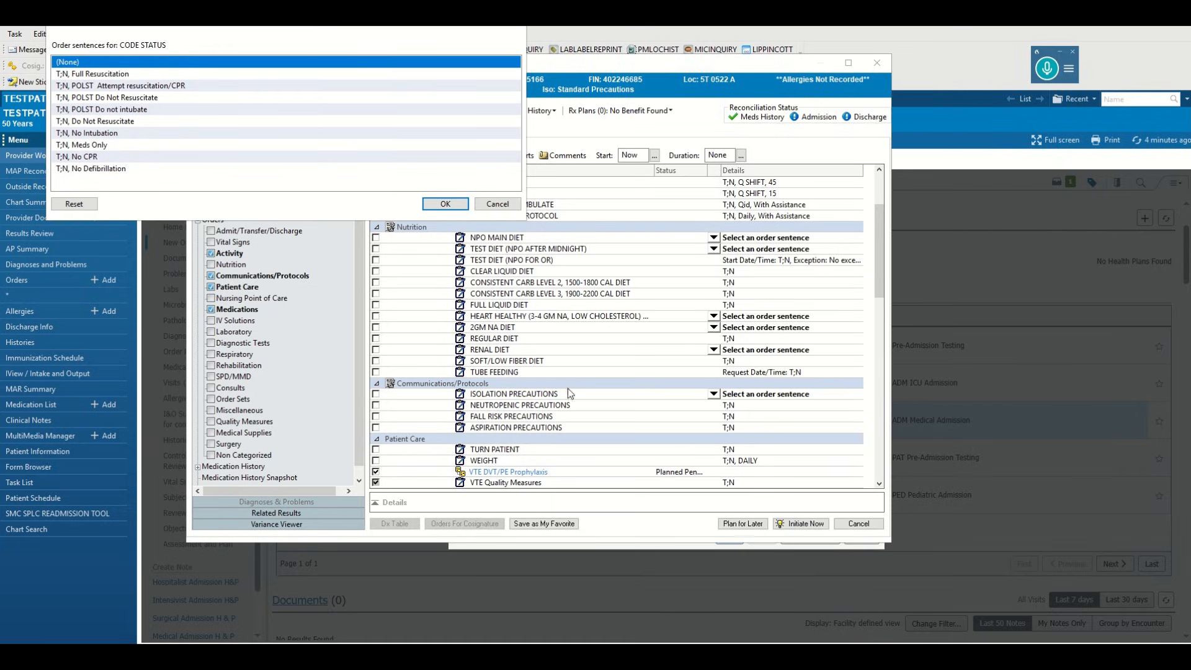
pyautogui.click(186, 75)
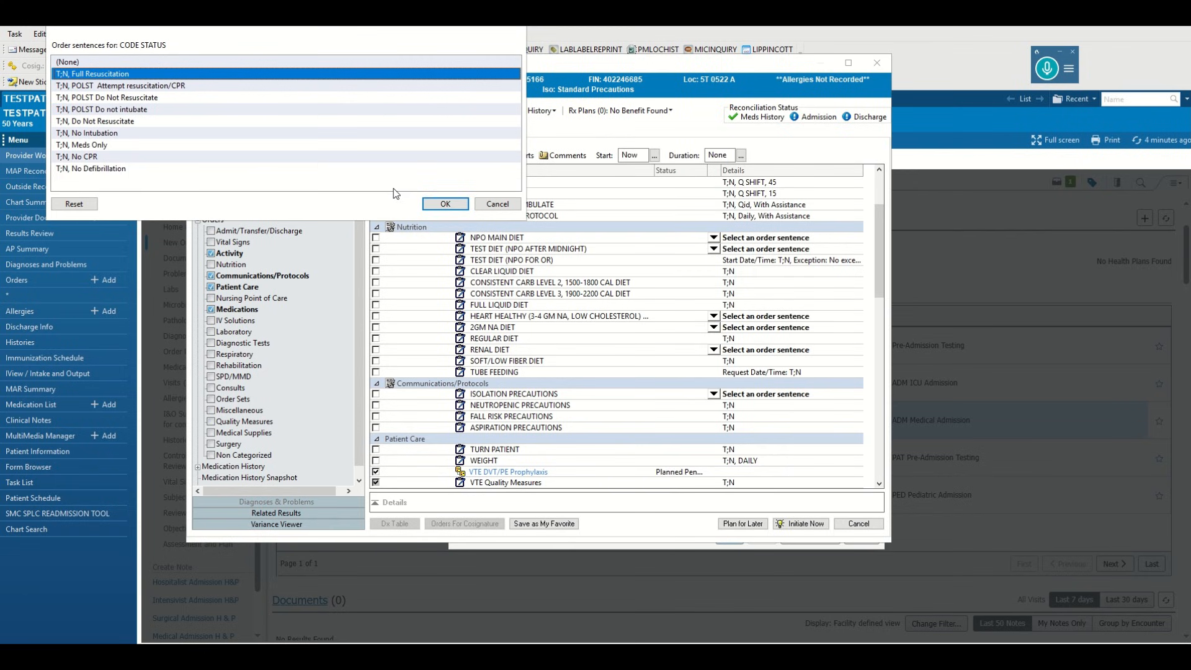
pyautogui.click(446, 203)
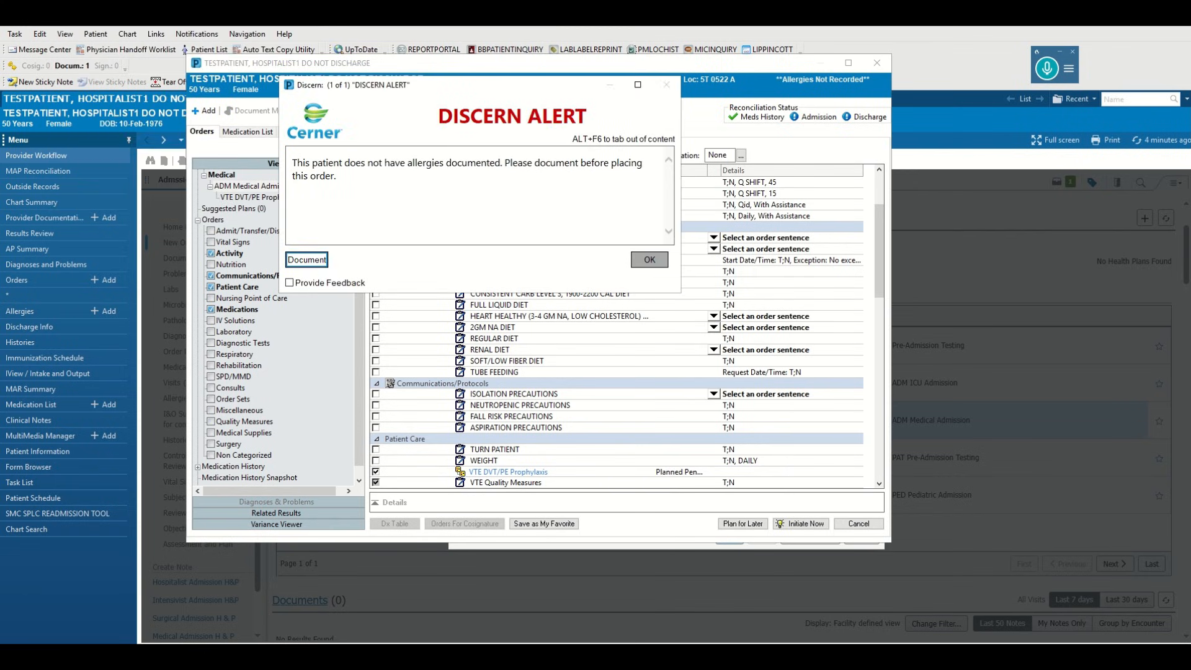
pyautogui.press('Return')
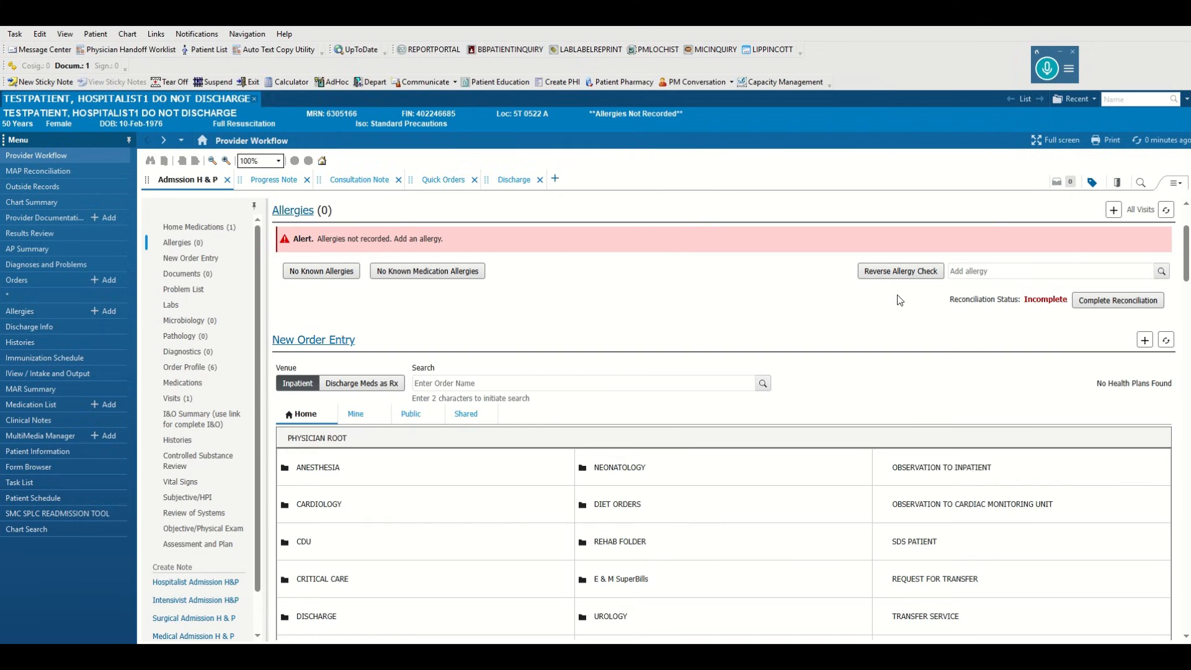
pyautogui.click(985, 272)
pyautogui.write('hives')
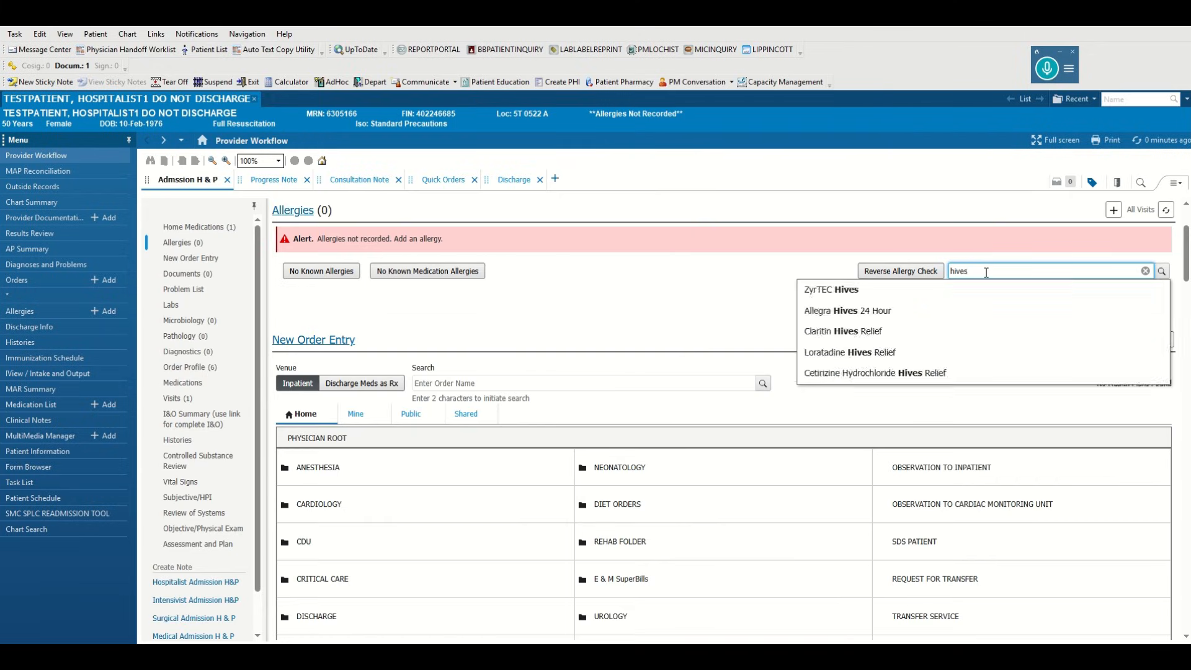
pyautogui.press('BackSpace')
pyautogui.press('BackSpace')
pyautogui.press('BackSpace')
pyautogui.press('BackSpace')
pyautogui.press('BackSpace')
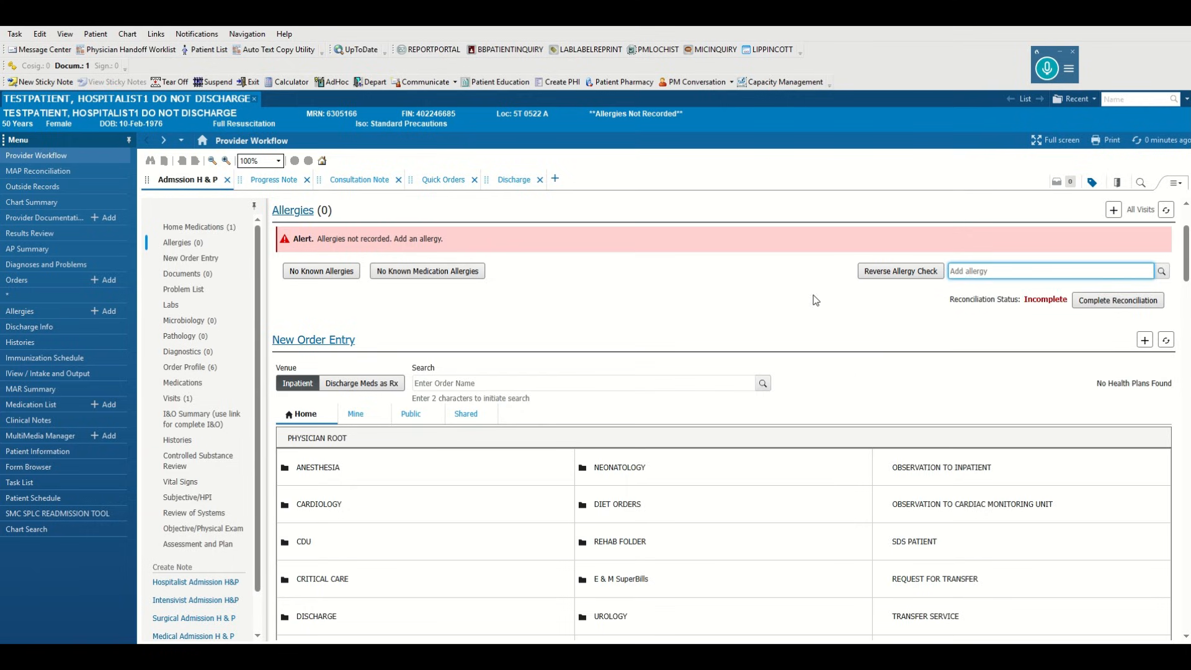
# Record No Known Medication Allergies for the patient.
pyautogui.click(425, 271)
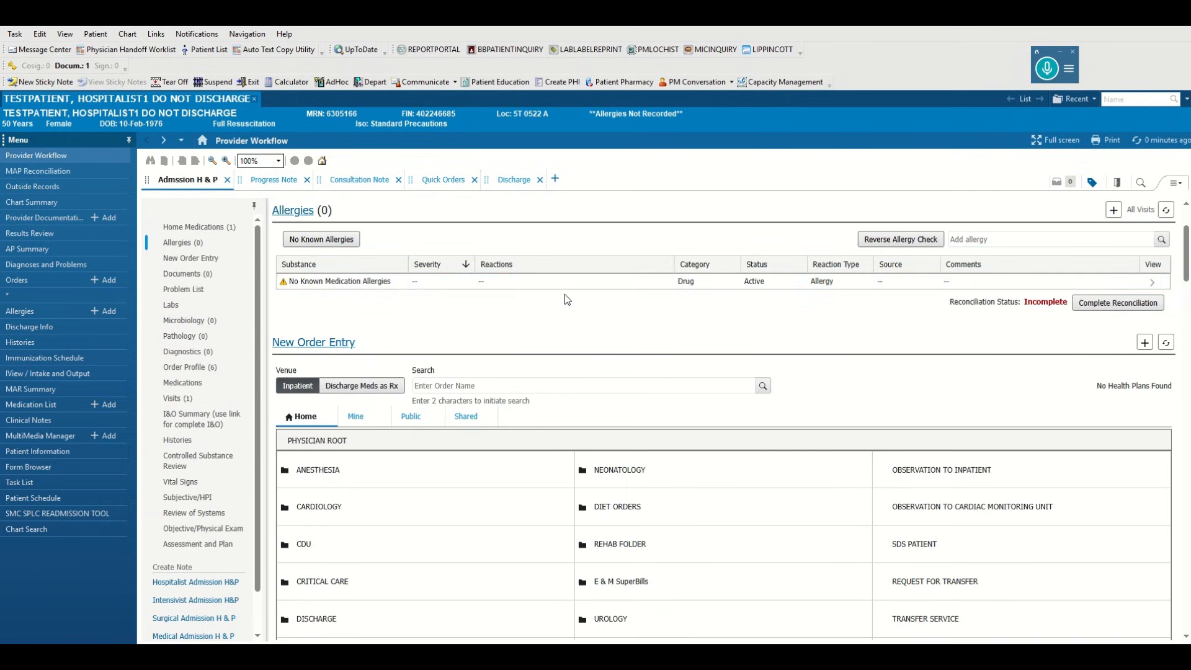
# Add Chest pain (R07.9) to the Problem List as a This Visit problem.
pyautogui.scroll(-5, 621, 331)
pyautogui.scroll(-5, 621, 330)
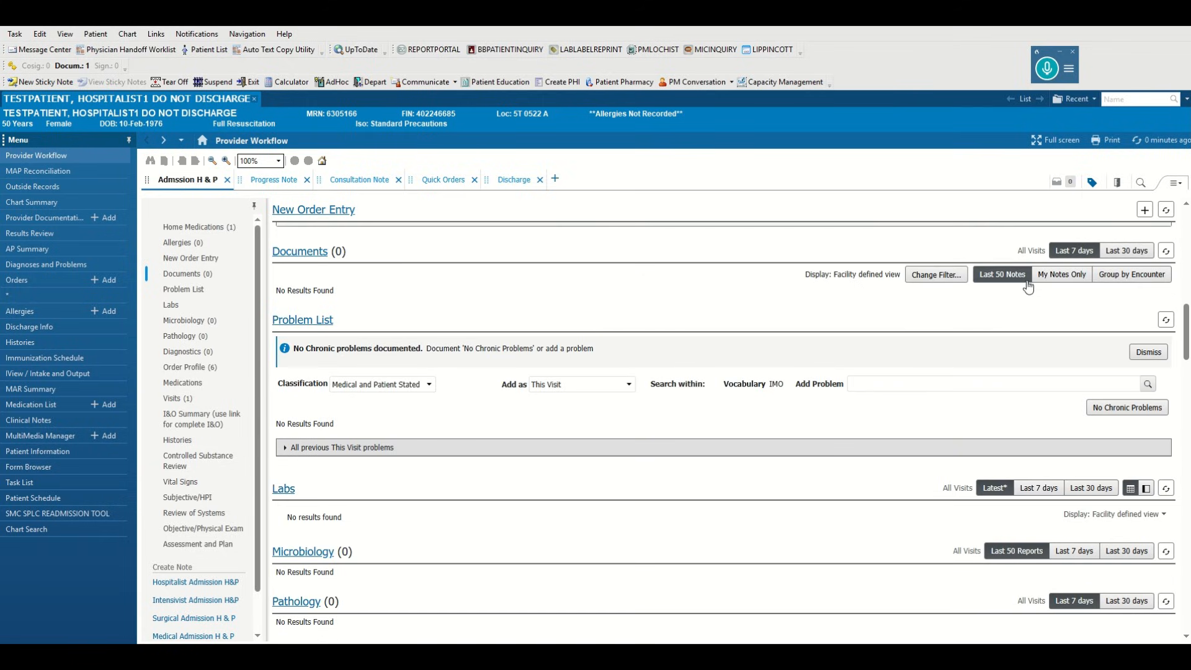
pyautogui.scroll(-1, 520, 309)
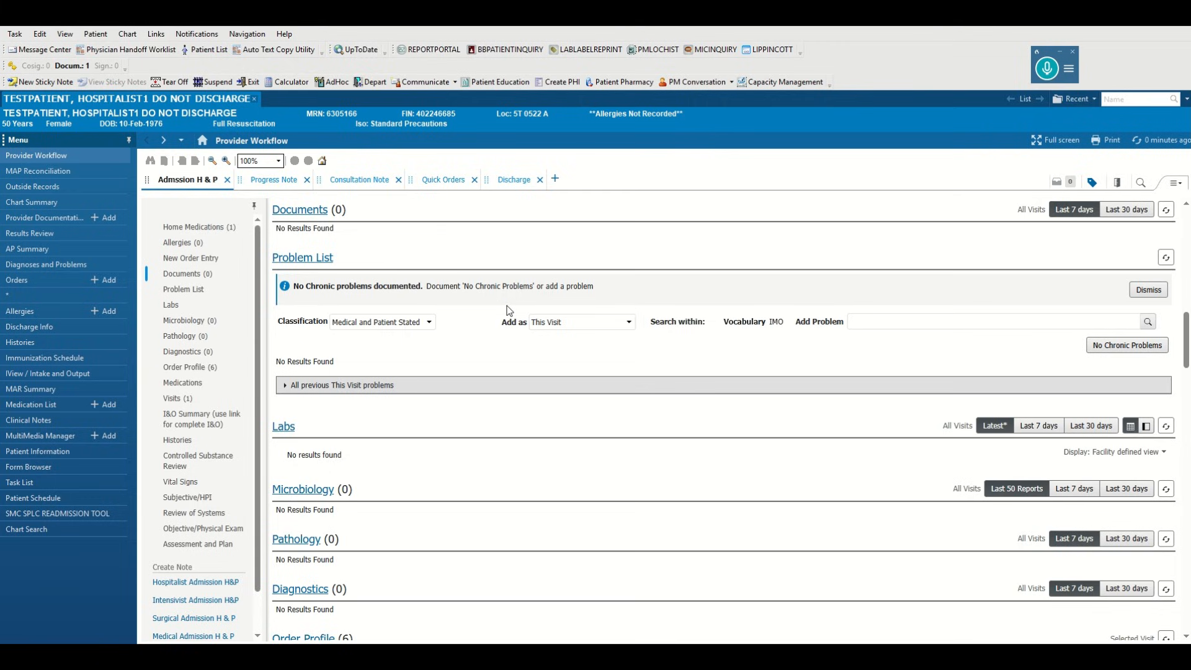
pyautogui.click(897, 323)
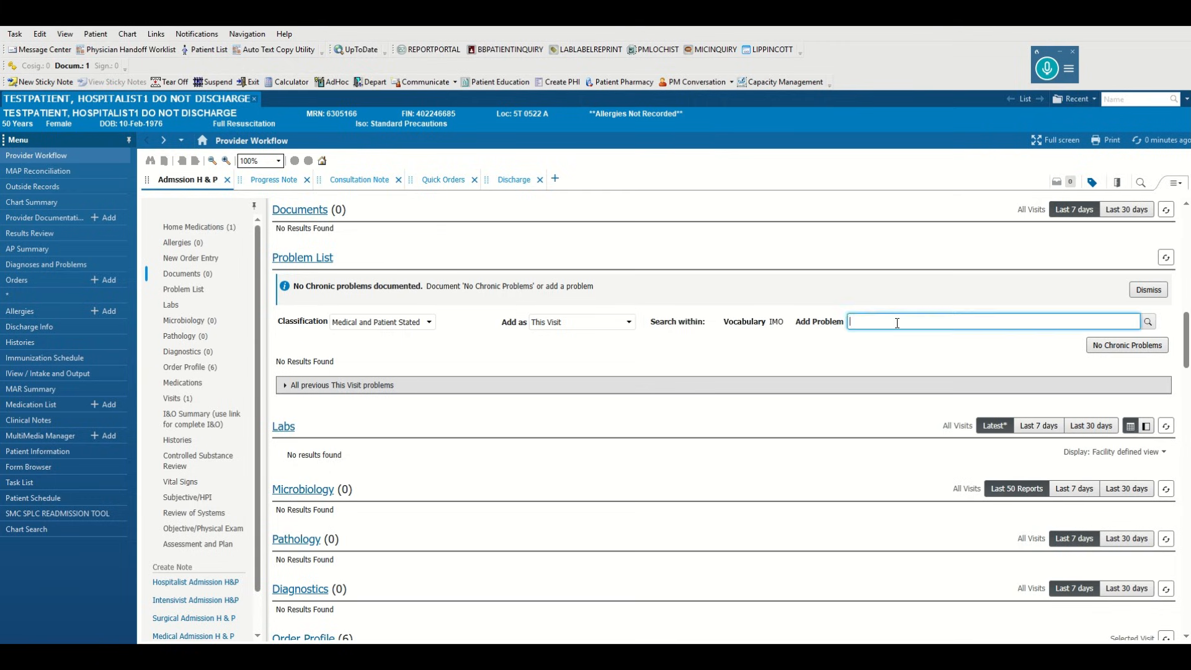
pyautogui.write('chest')
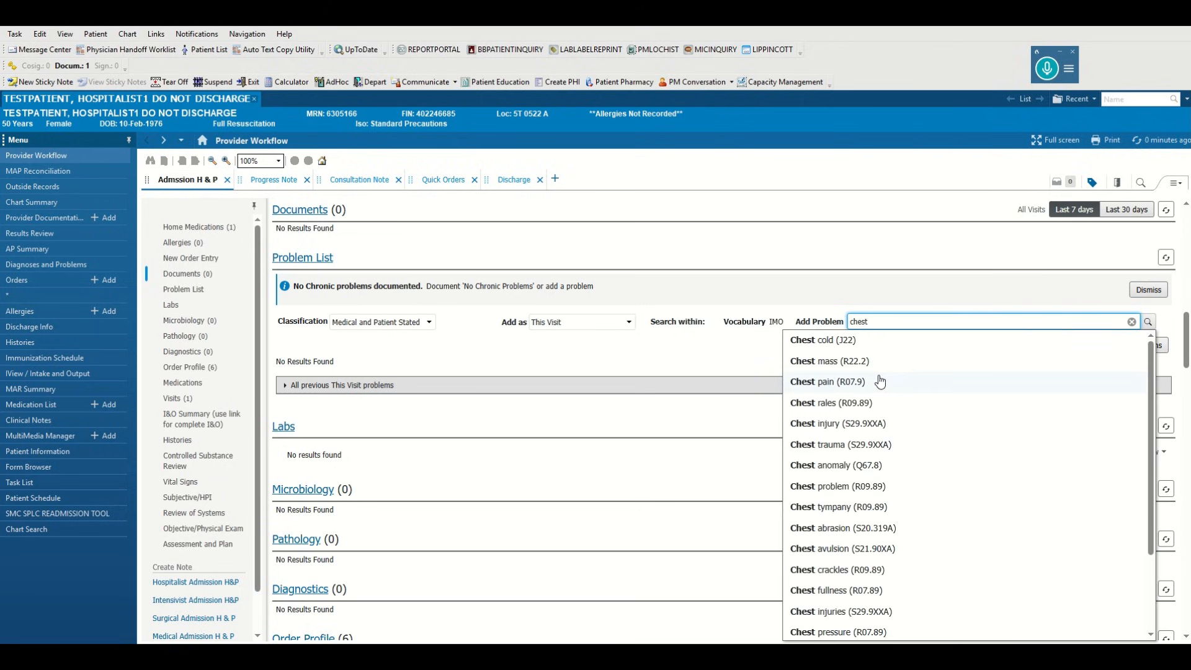
pyautogui.click(880, 381)
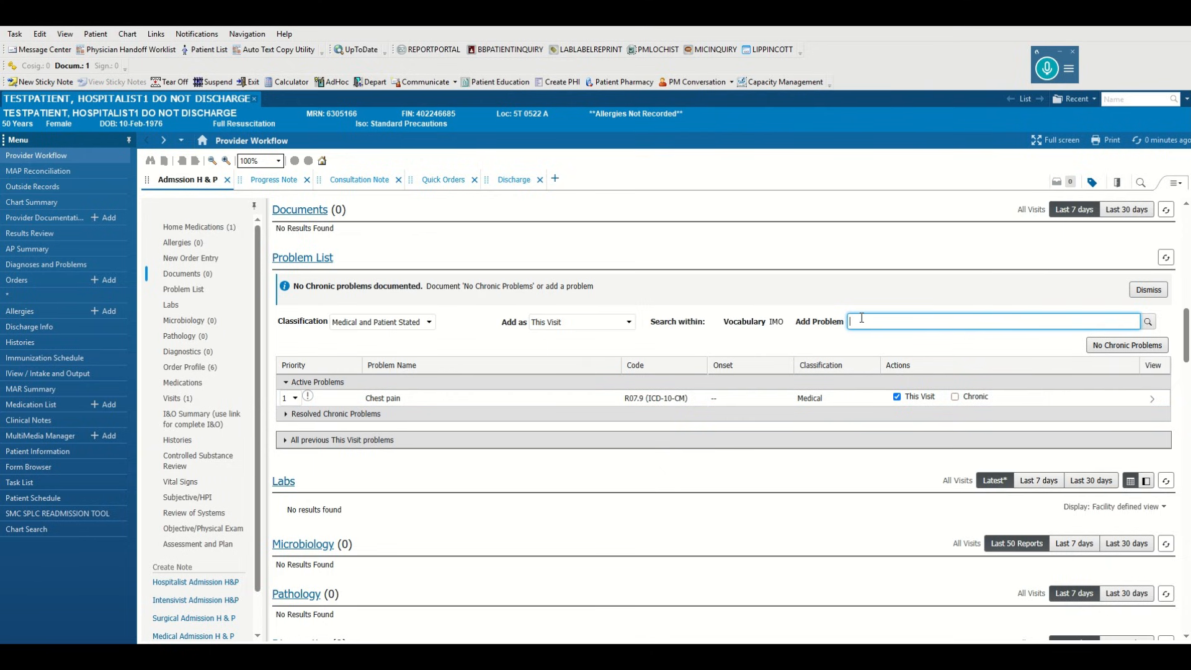
# Add Hypertension (I10) and Acute MI (I21.9) to the Problem List as This Visit problems.
pyautogui.write('hypert')
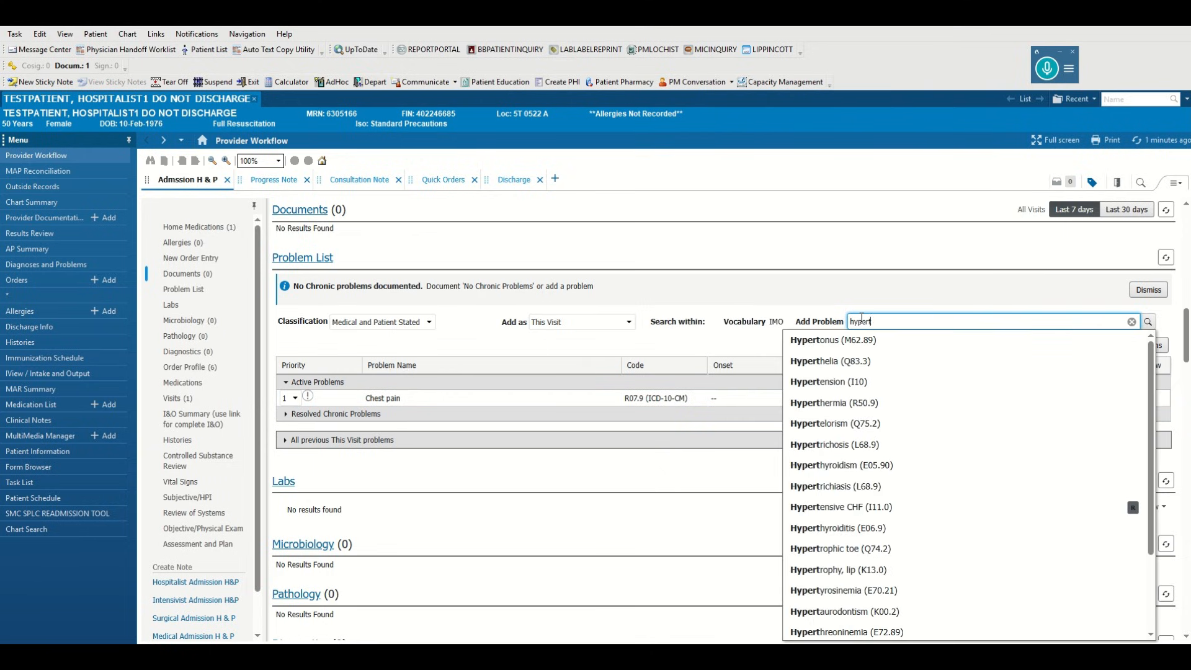
pyautogui.write('ens')
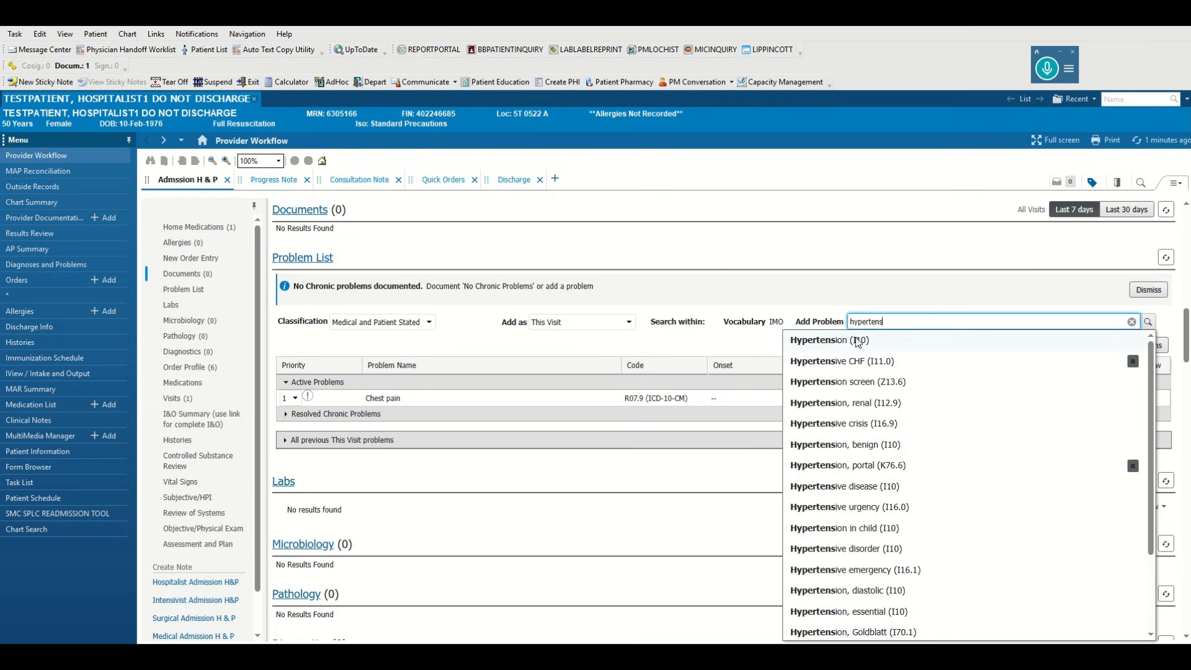
pyautogui.click(858, 341)
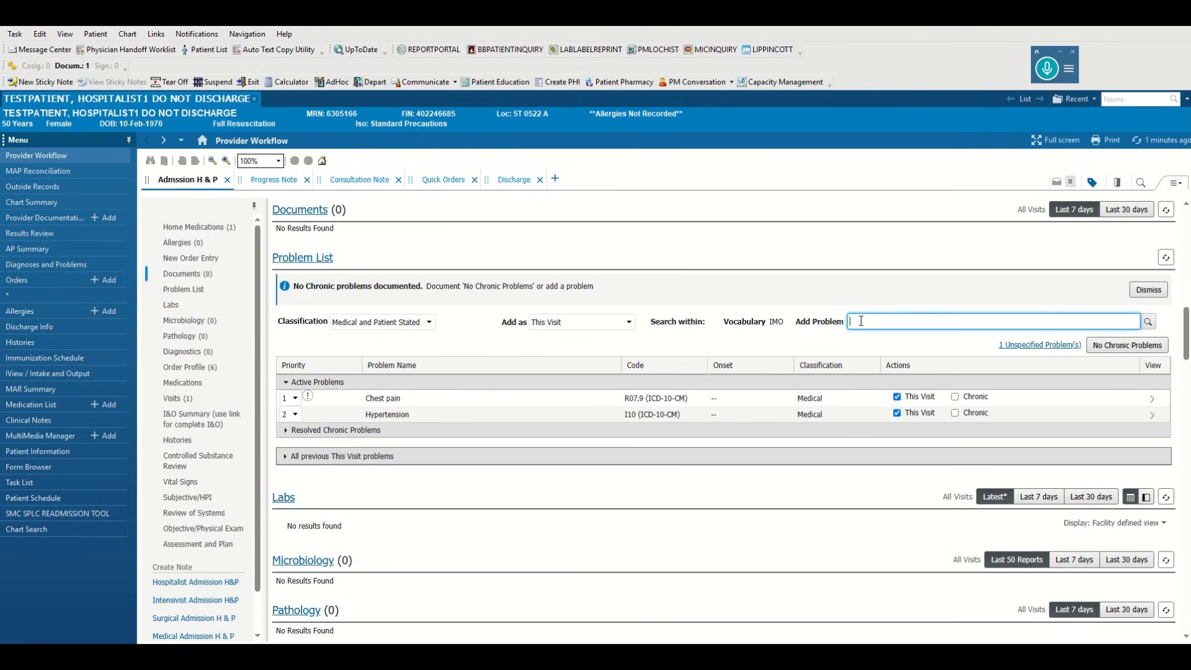
pyautogui.write('acute')
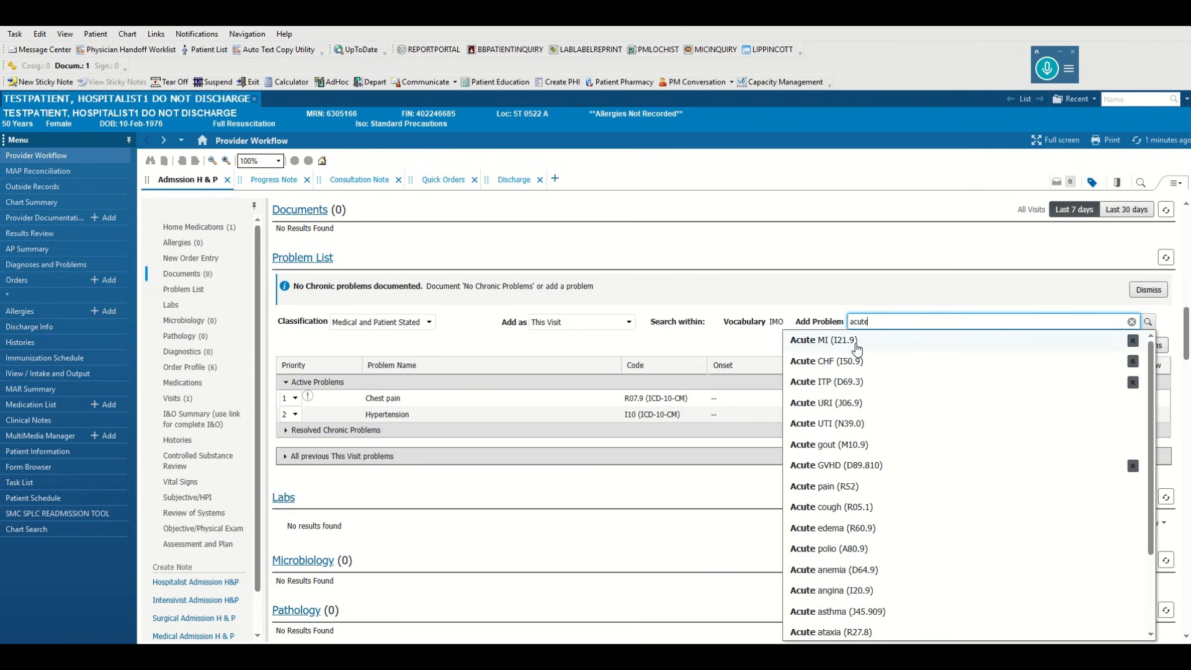
pyautogui.click(855, 345)
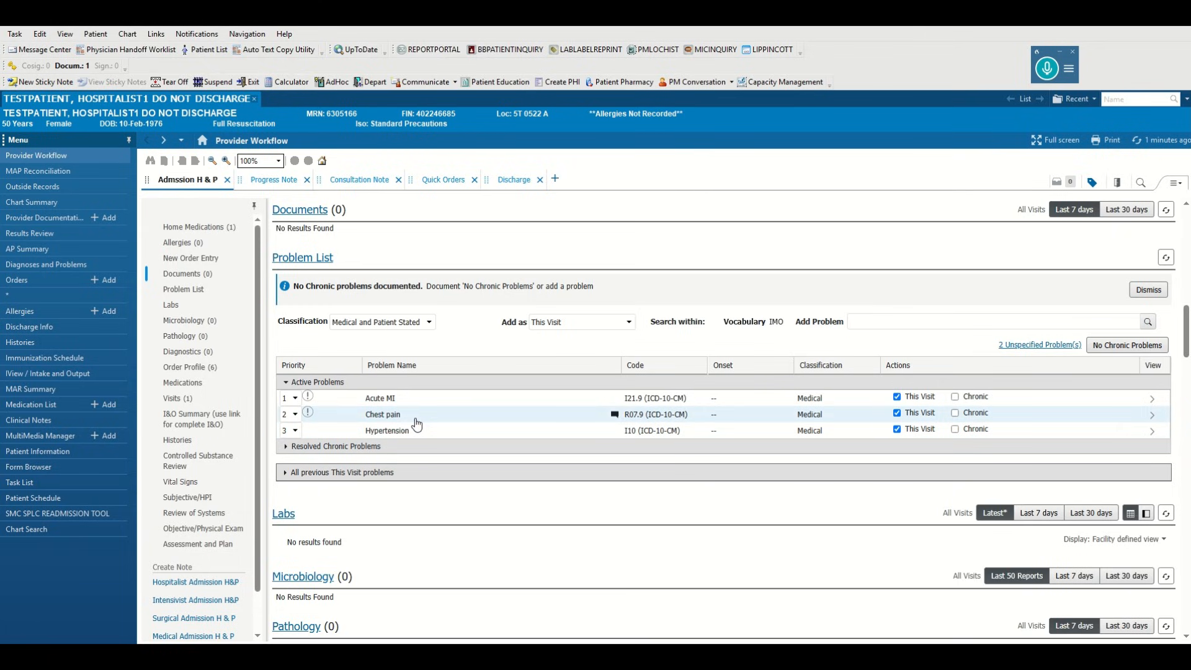
# Specify the Acute MI problem as I21.4, Non-ST elevation (NSTEMI) myocardial infarction, and save the diagnosis.
pyautogui.click(309, 397)
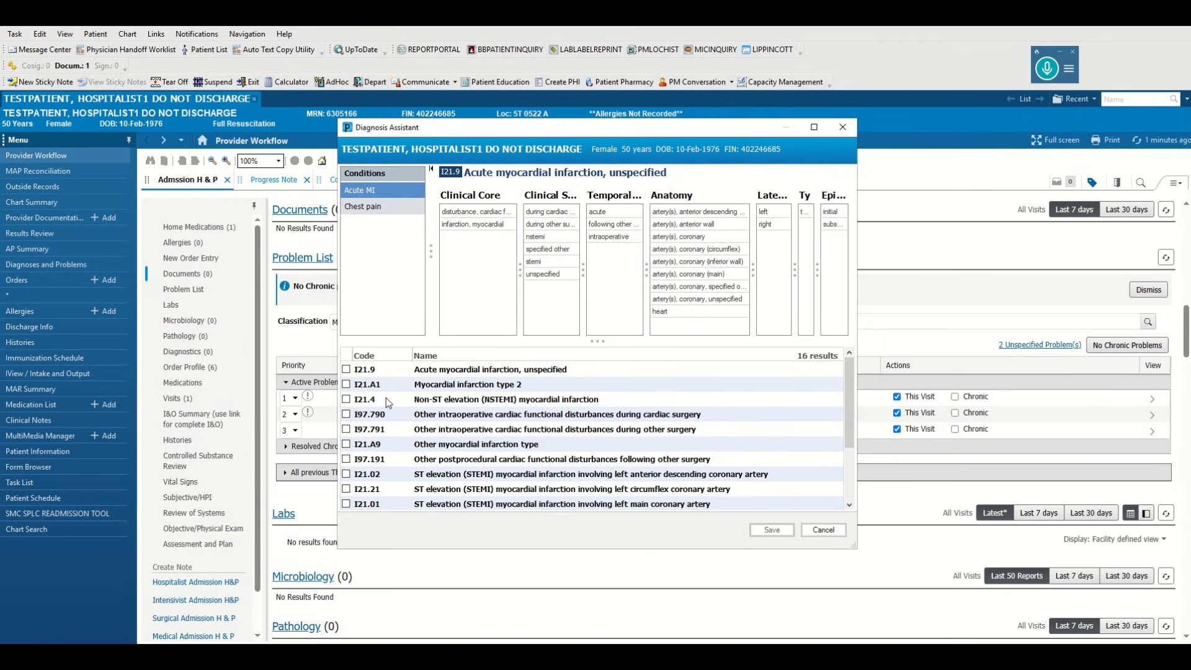
pyautogui.click(346, 399)
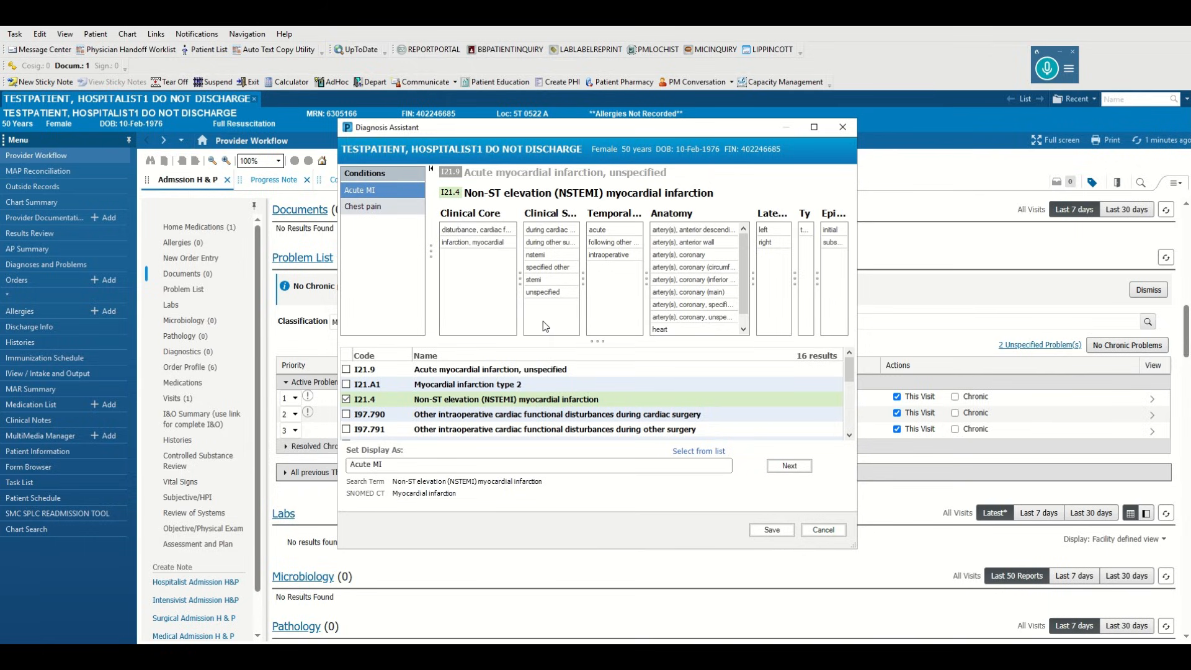
pyautogui.click(773, 531)
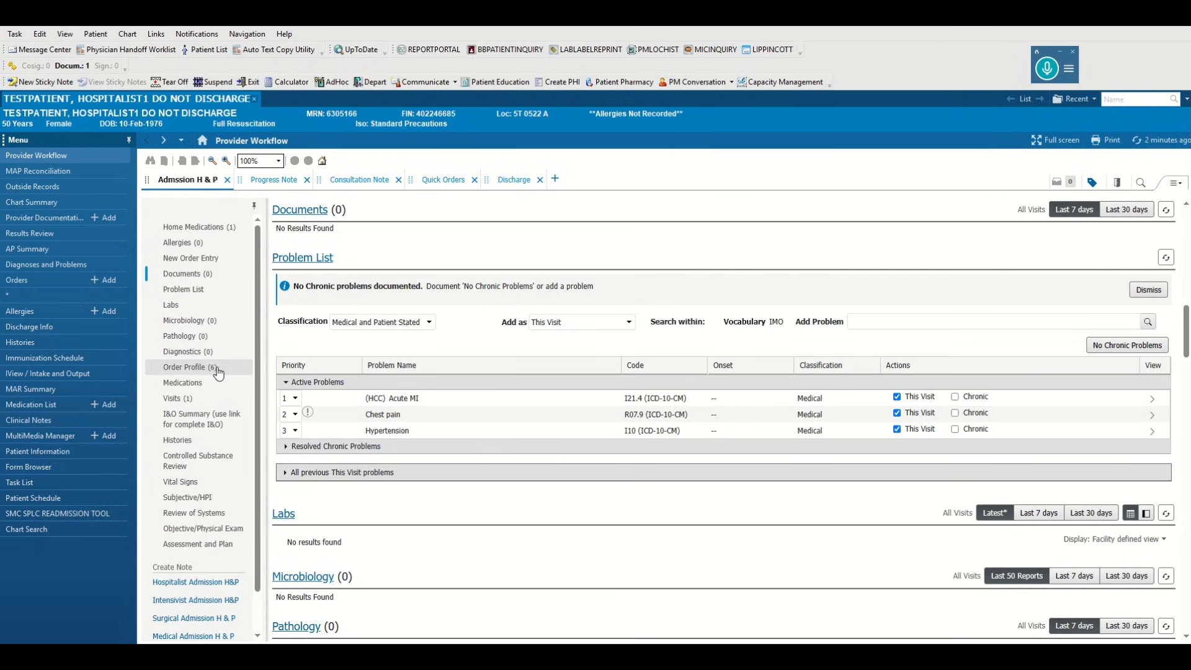
# Dock the Subjective/HPI, Review of Systems, Assessment and Plan, and Objective/Physical Exam sections in the side column beside the chart data.
pyautogui.click(209, 499)
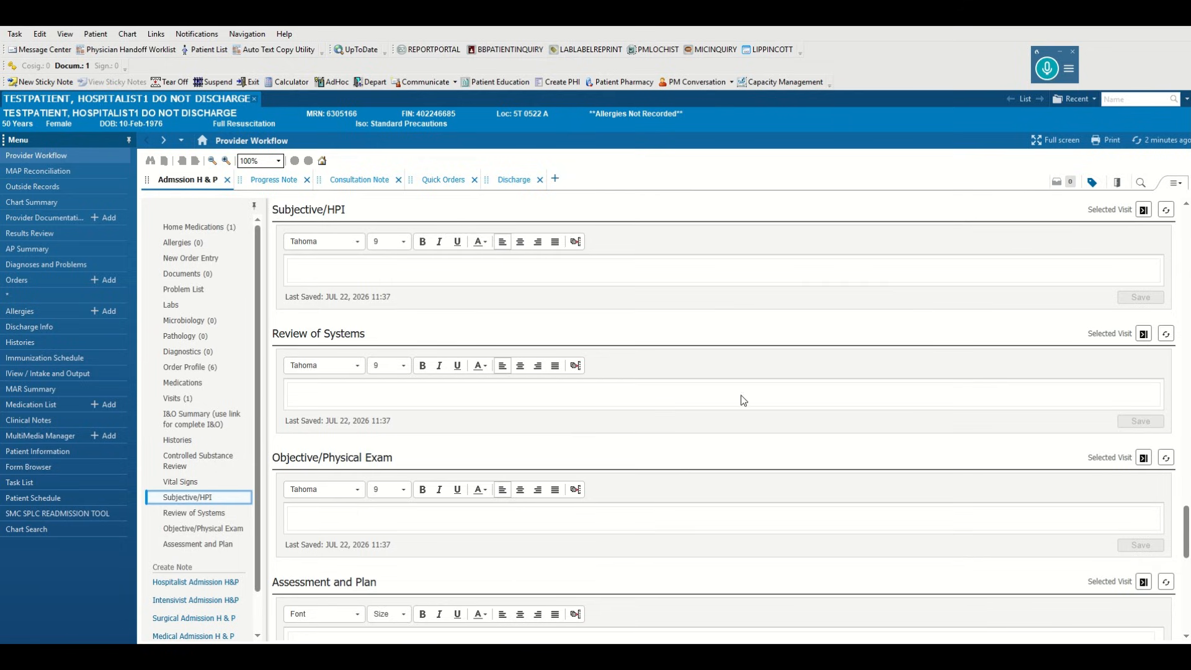
pyautogui.click(1143, 209)
pyautogui.click(772, 328)
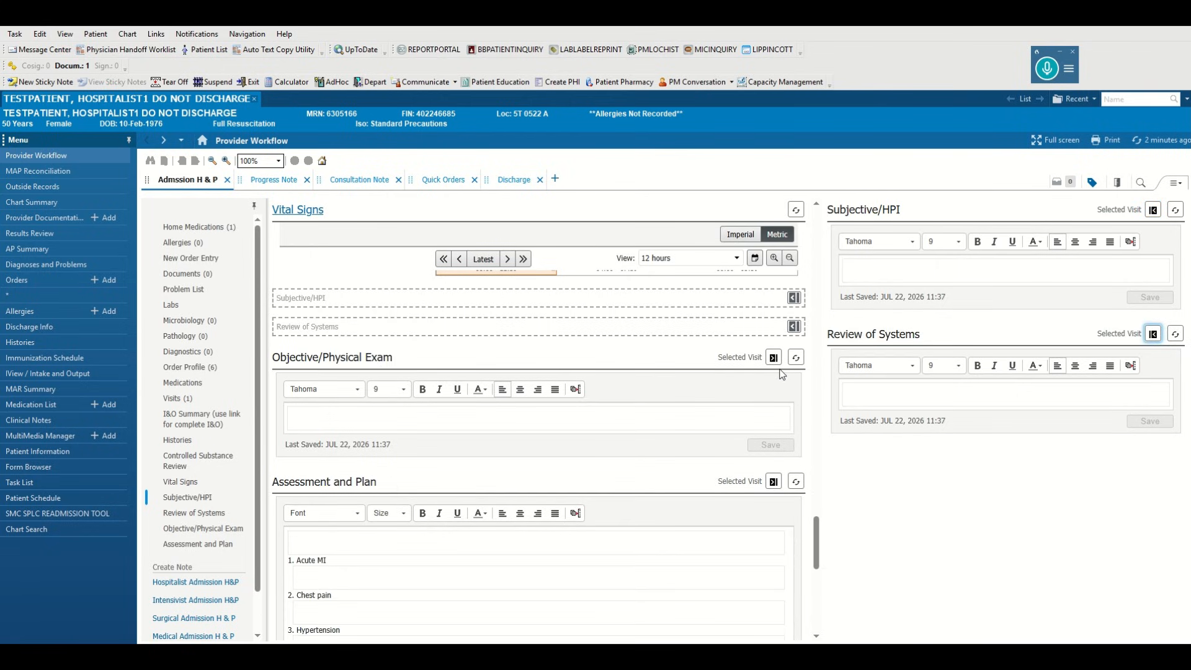
pyautogui.click(772, 481)
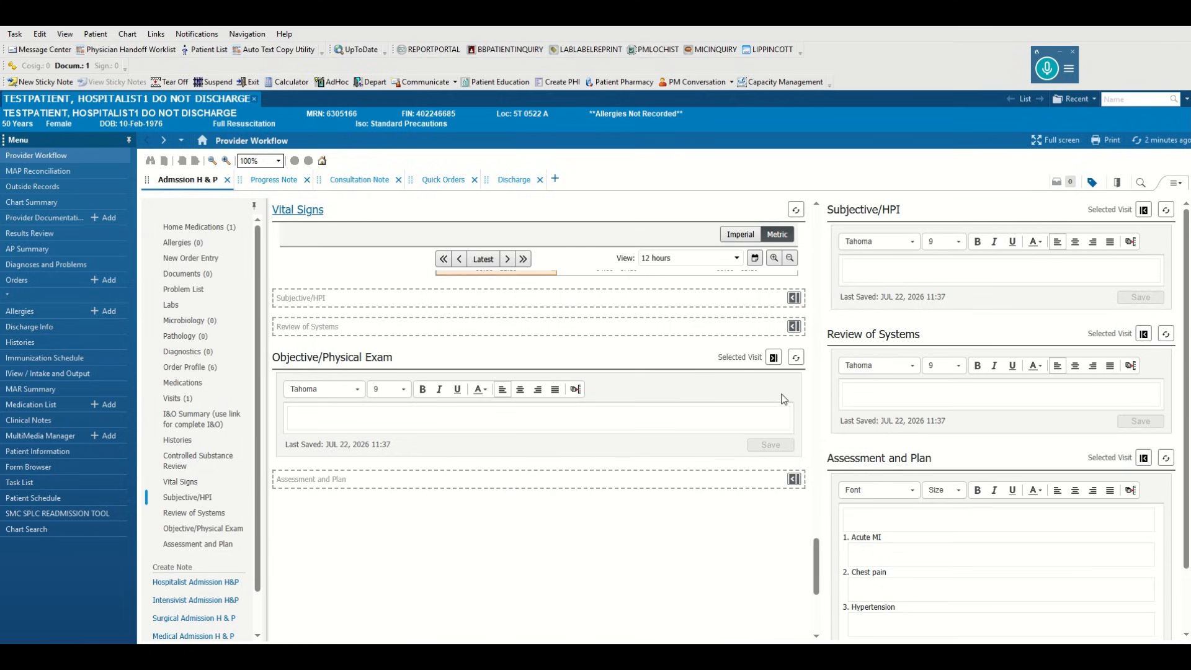
pyautogui.click(773, 357)
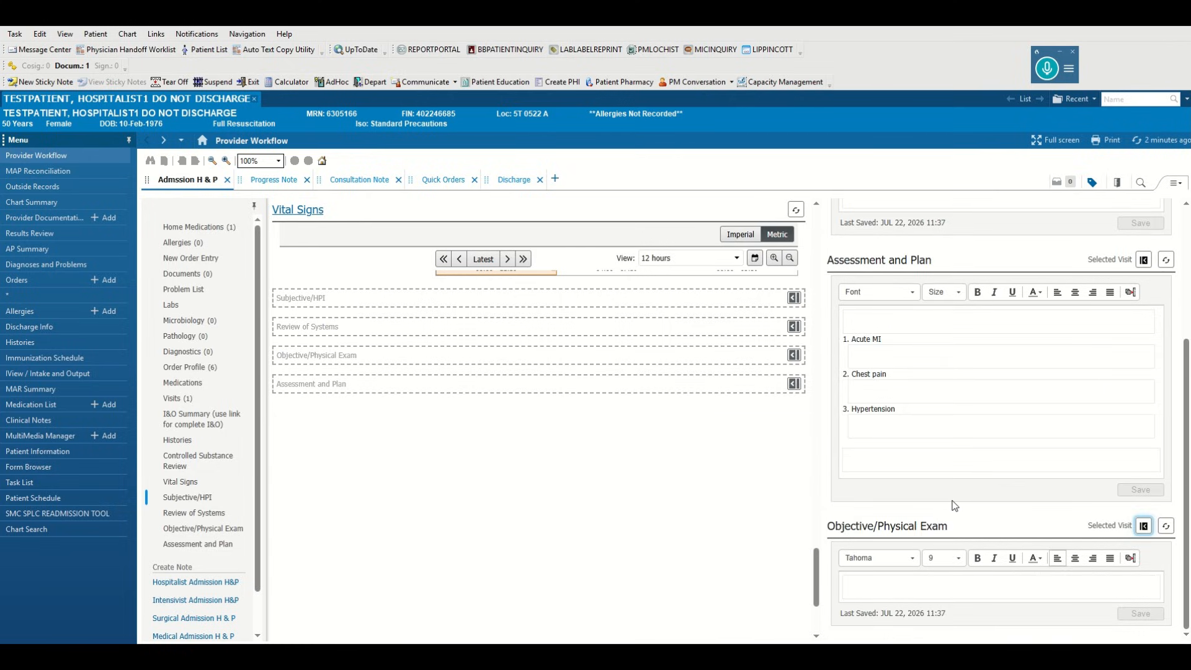
pyautogui.scroll(3, 955, 506)
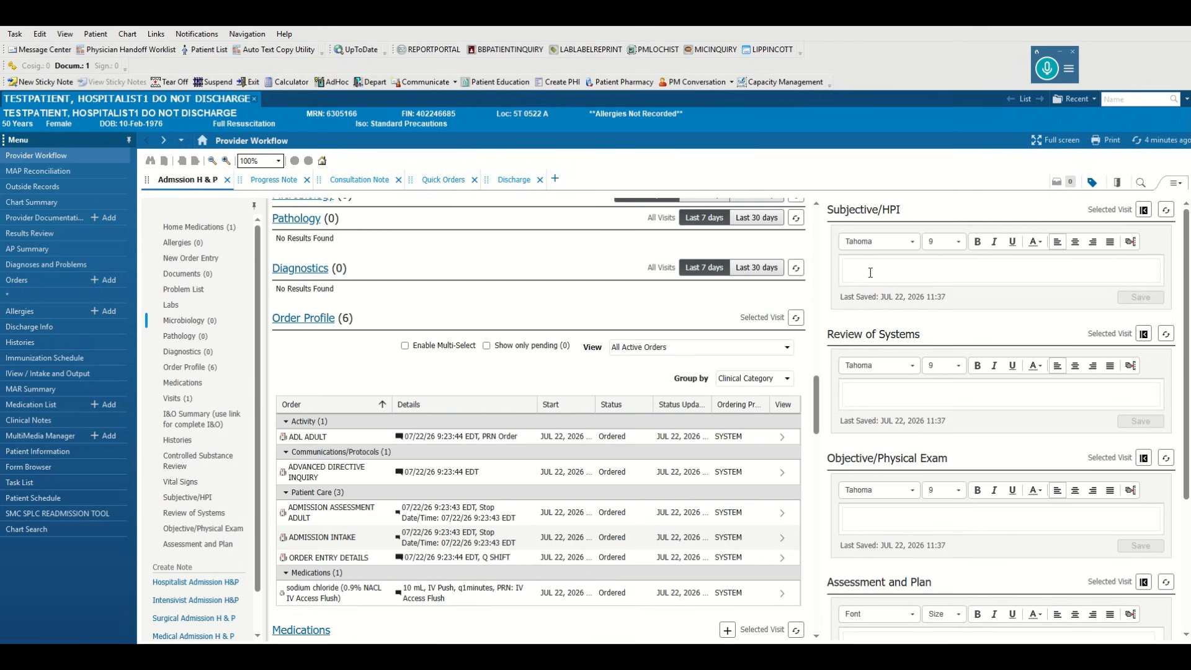
# Enter "50-year-old female presenting with substernal chest pain radiating to the left shoulder" in the Subjective/HPI section.
pyautogui.click(870, 267)
pyautogui.scroll(3, 531, 366)
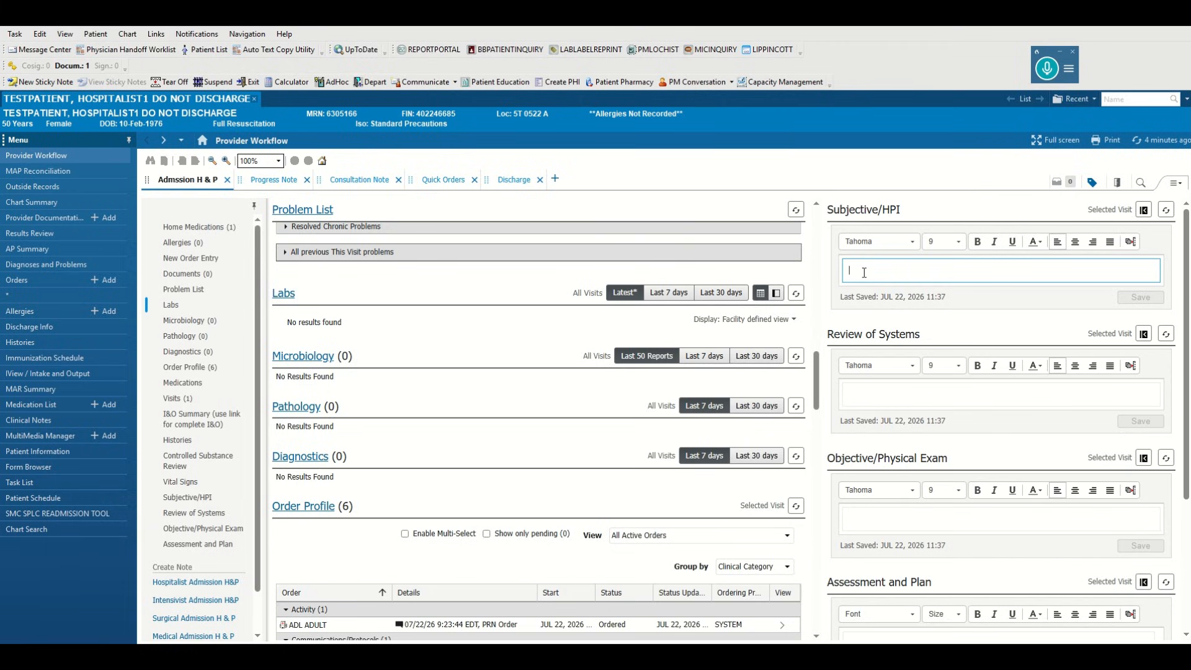
pyautogui.press('KP_Add')
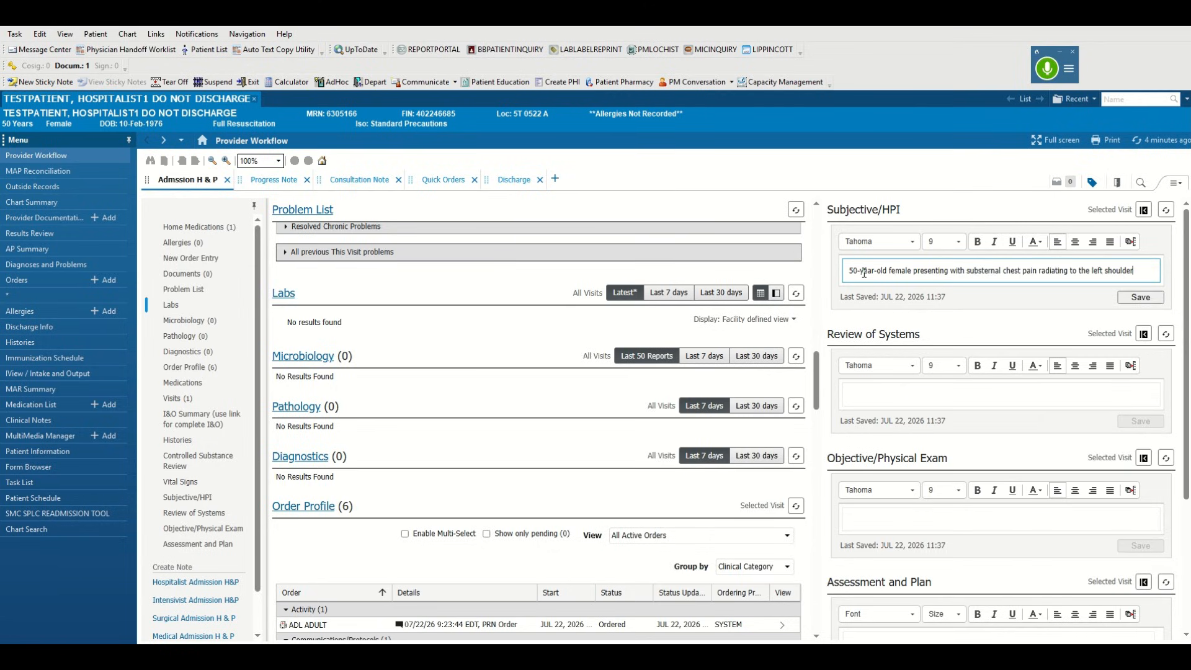
pyautogui.press('KP_Add')
# Enter "Chest pain as noted above also some sweats fatigue and tachycardia/palpitations" in the Review of Systems section.
pyautogui.click(859, 392)
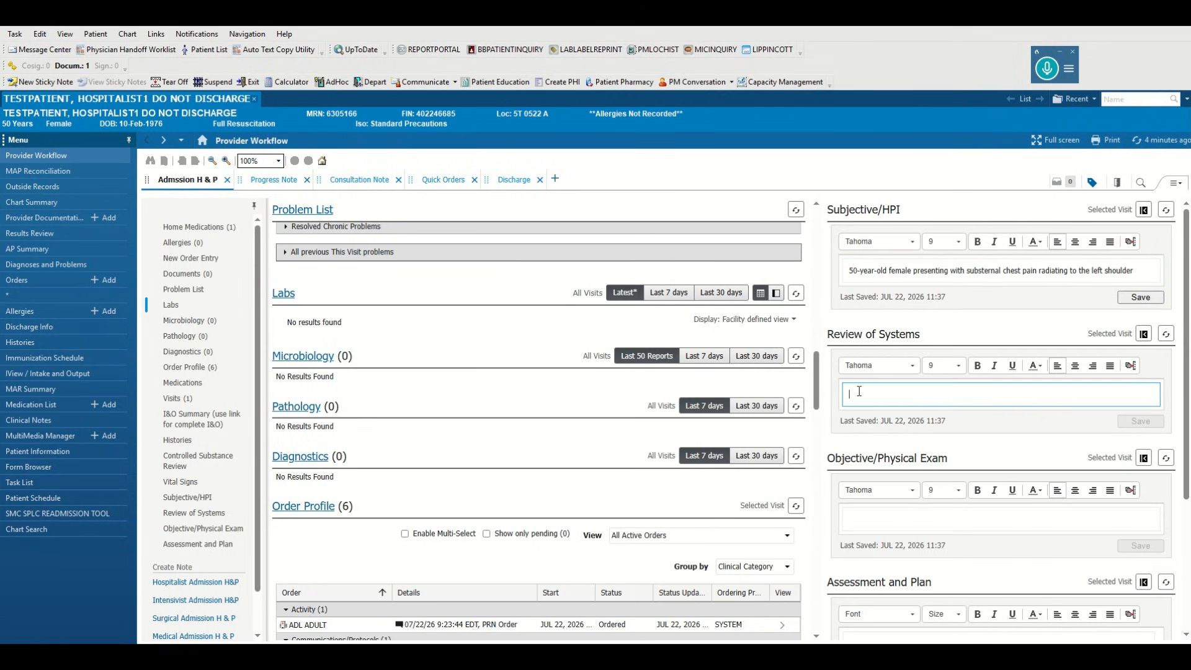
pyautogui.press('KP_Add')
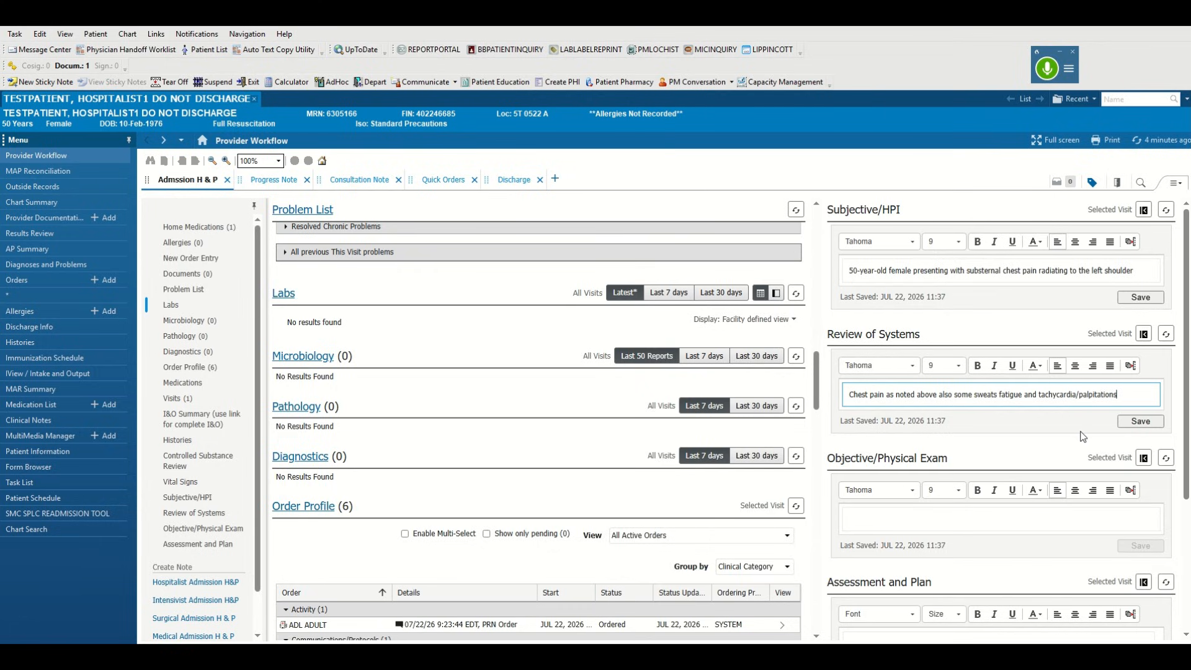
# Fill the Objective/Physical Exam section with the .pe1 auto-text template.
pyautogui.click(949, 517)
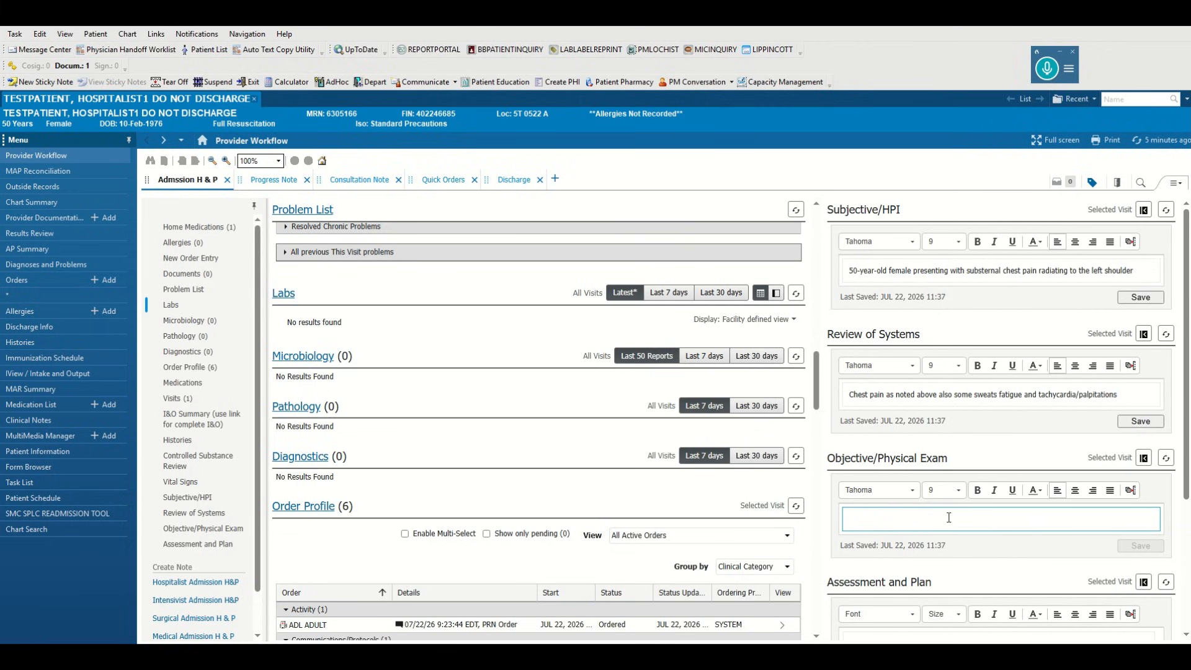
pyautogui.write('.p')
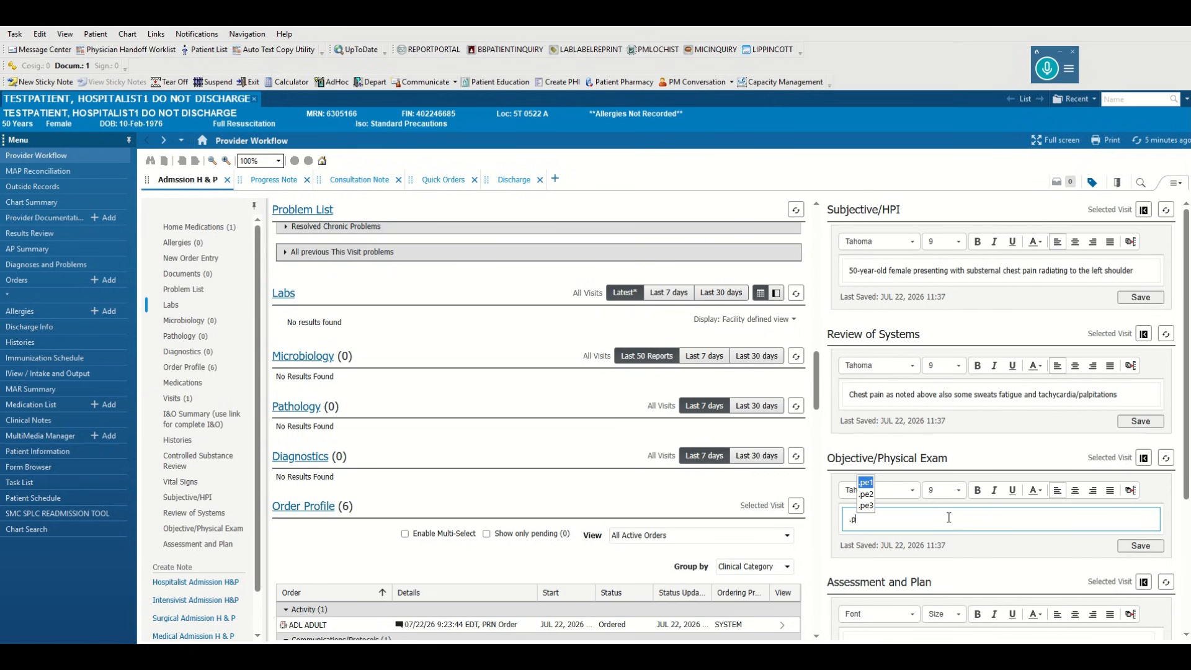
pyautogui.press('Return')
pyautogui.scroll(-2, 948, 518)
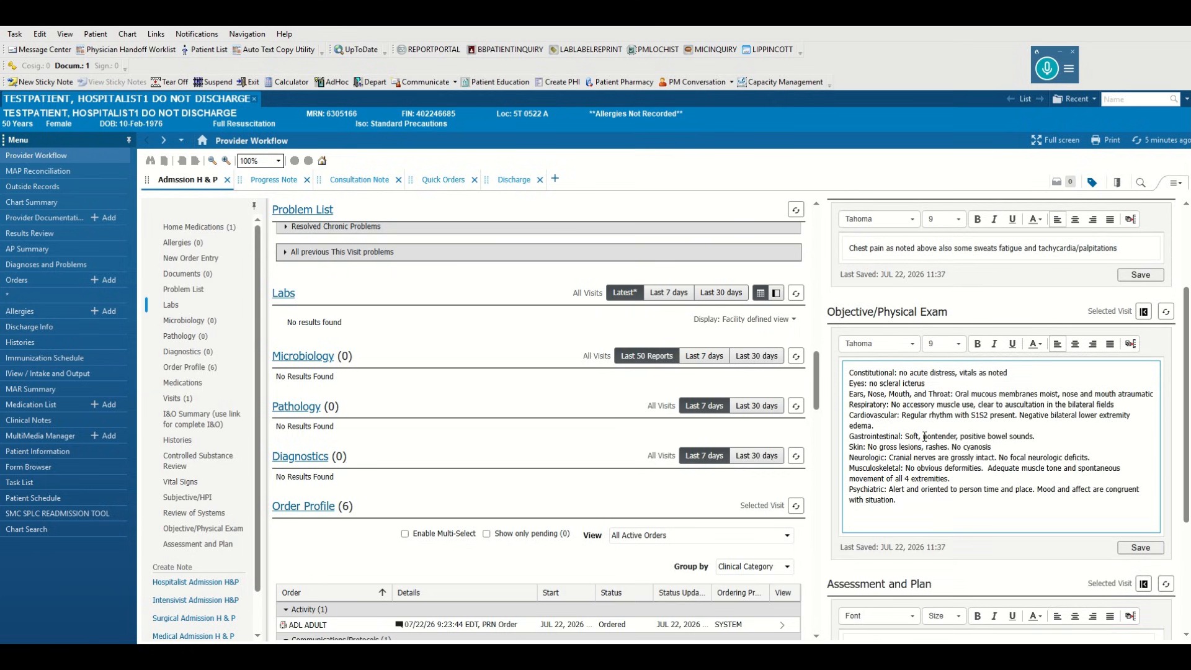
# Set Hypertension to priority 2 in the Problem List, ranking it above Chest pain.
pyautogui.scroll(-3, 945, 494)
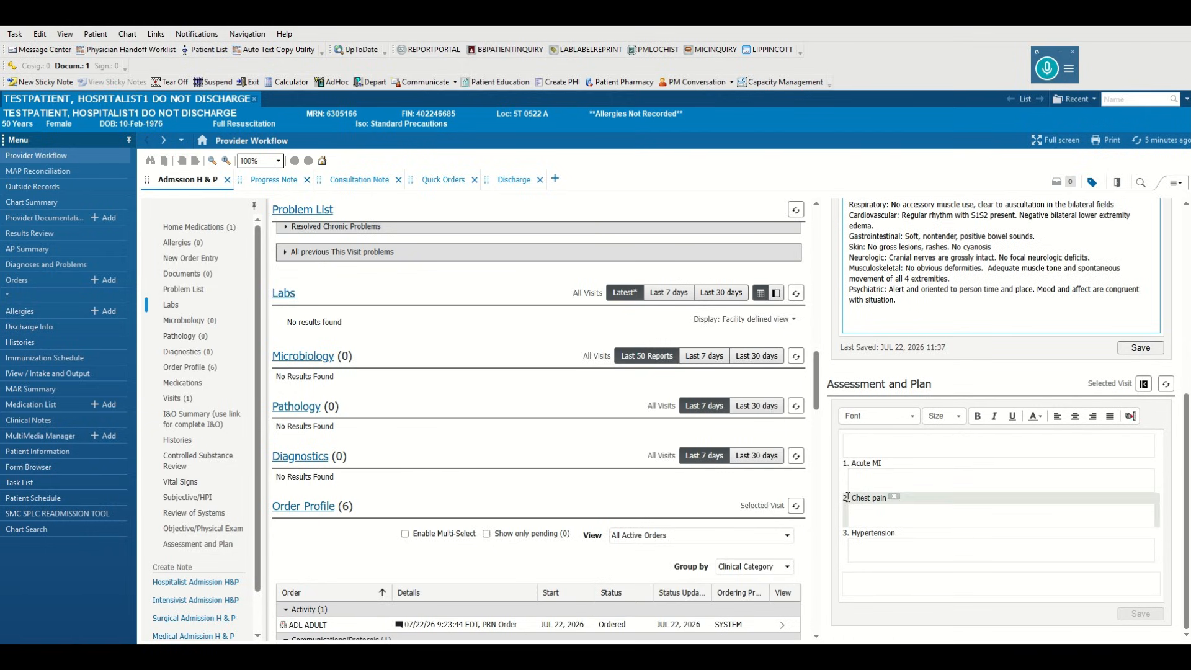
pyautogui.click(183, 289)
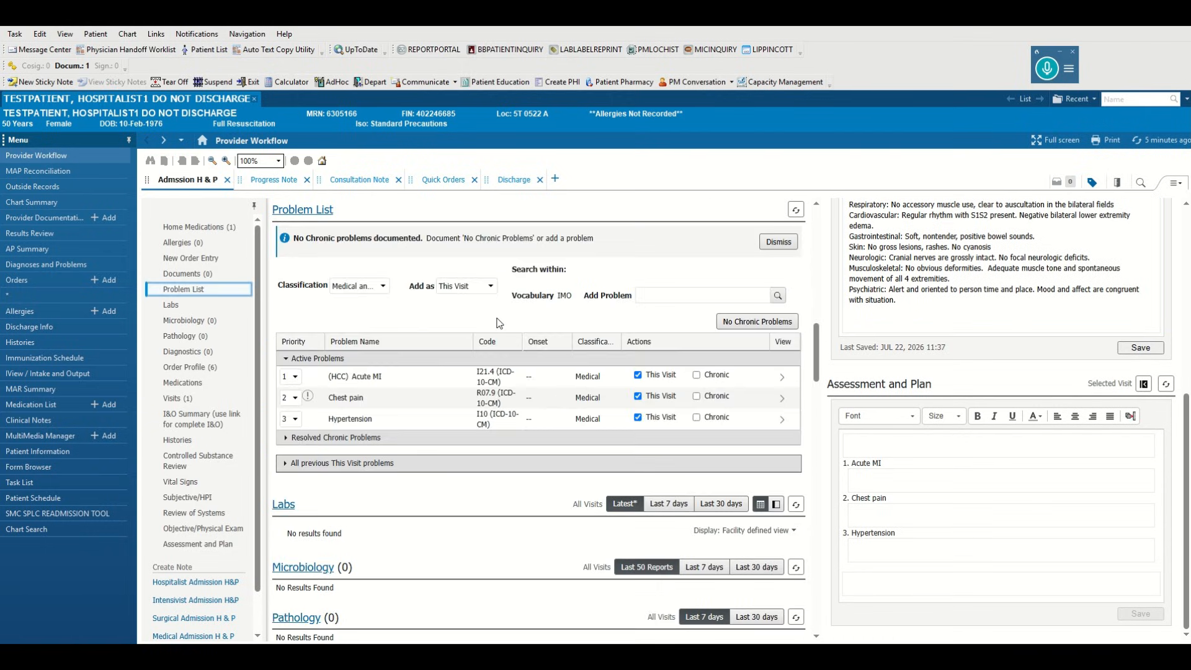
pyautogui.click(294, 419)
pyautogui.click(290, 468)
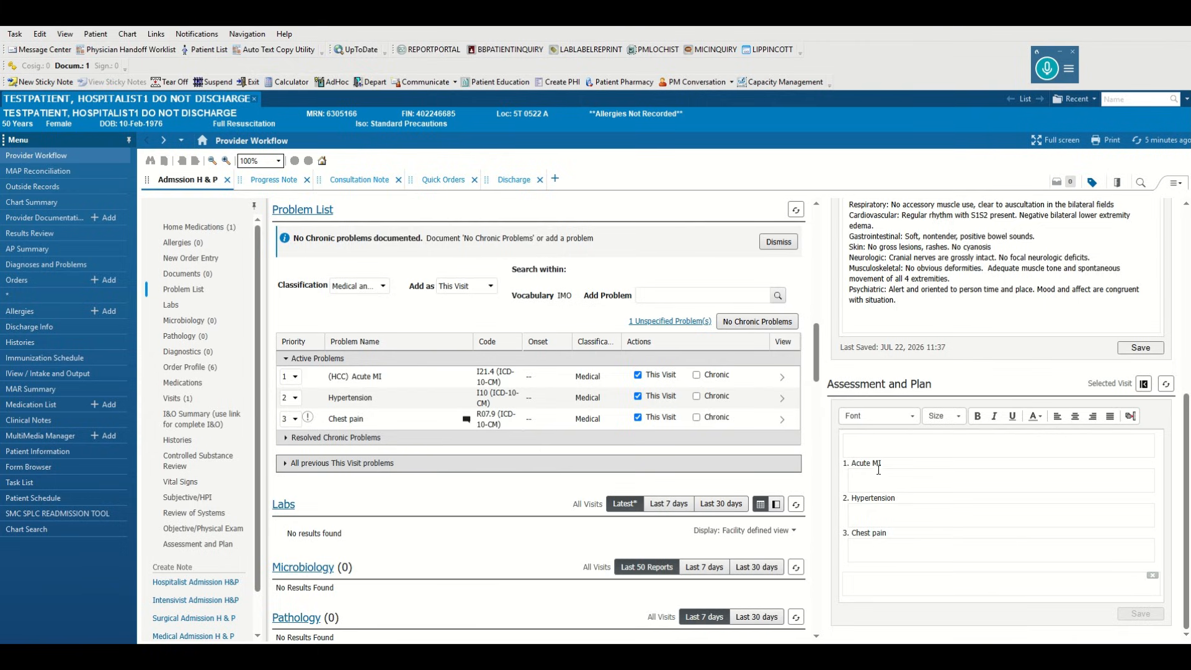
# Enter the Assessment and Plan summary "50-year-old female with a history of hypertension presenting with acute chest pain consistent with NSTEMI".
pyautogui.click(864, 444)
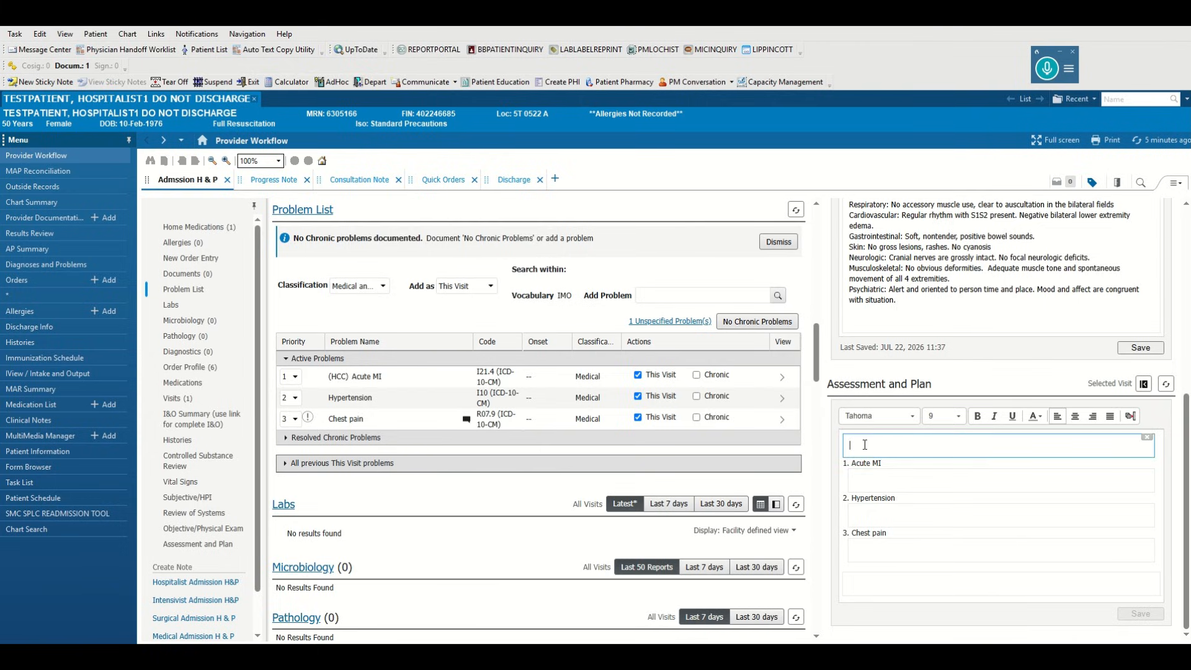
pyautogui.press('KP_Add')
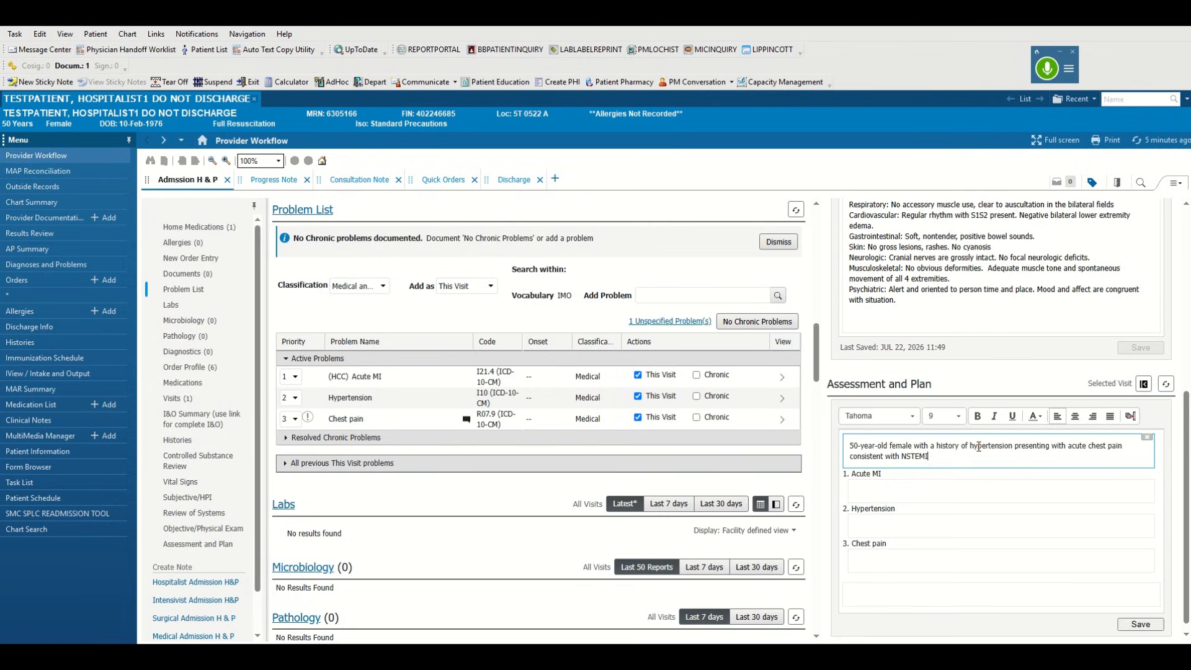
# Enter "Consult cardiology, begin heparin" under Acute MI and "Monitor closely, continue home medications" under Hypertension in the Assessment and Plan.
pyautogui.click(918, 486)
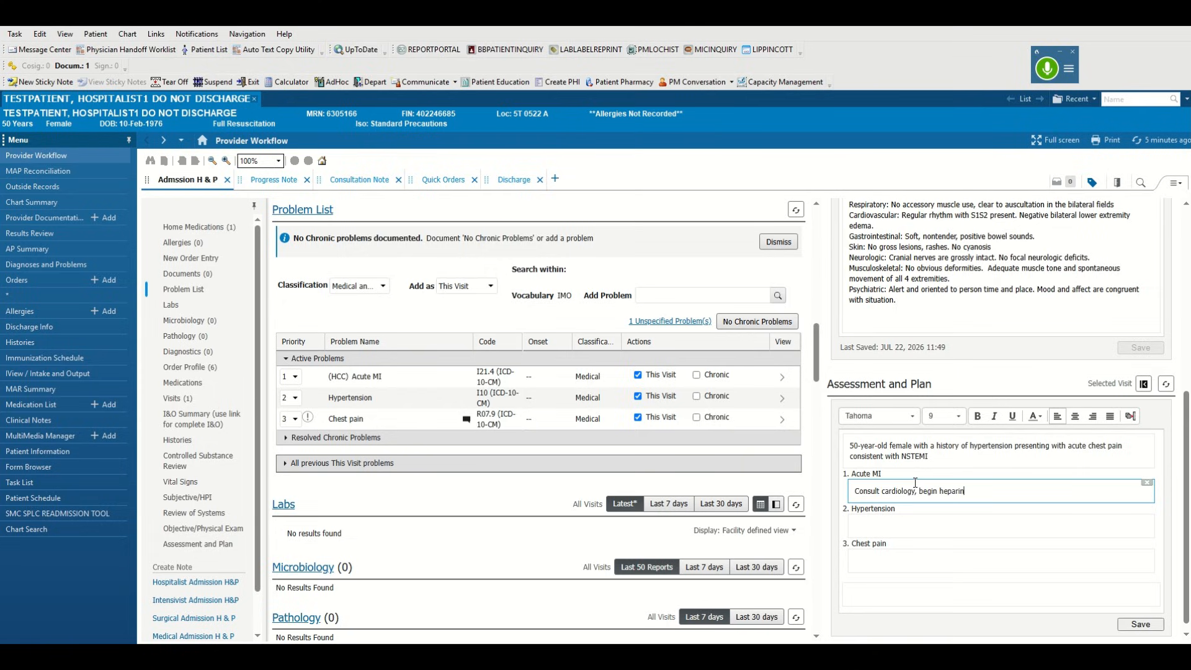
pyautogui.click(889, 527)
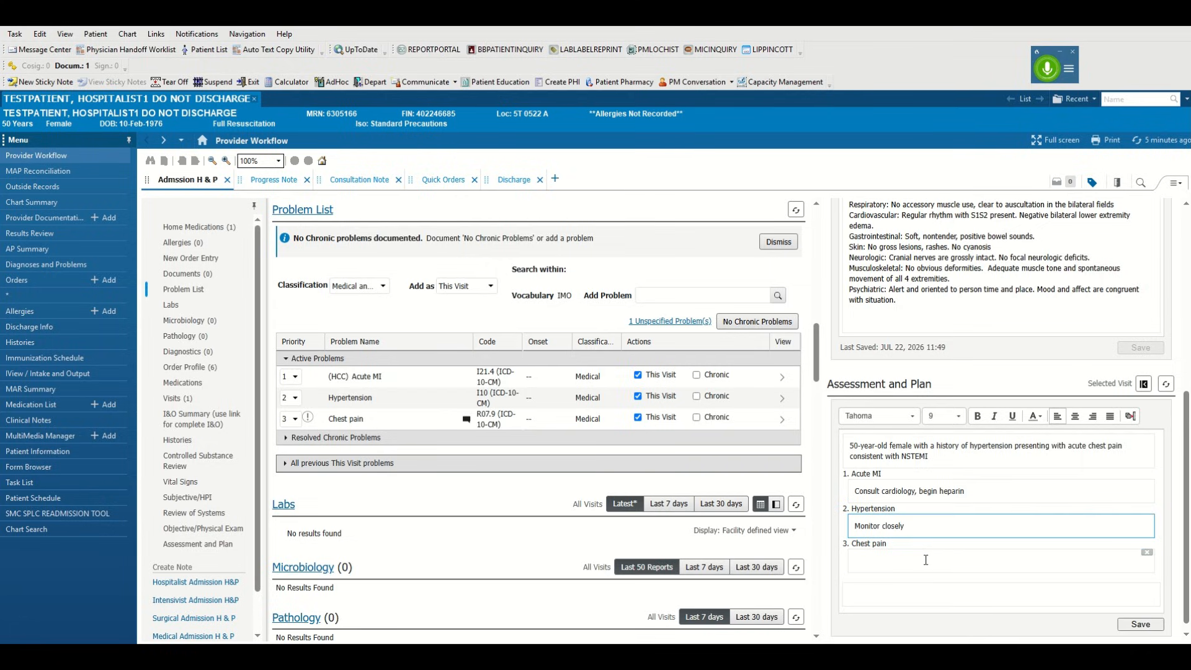
pyautogui.click(924, 559)
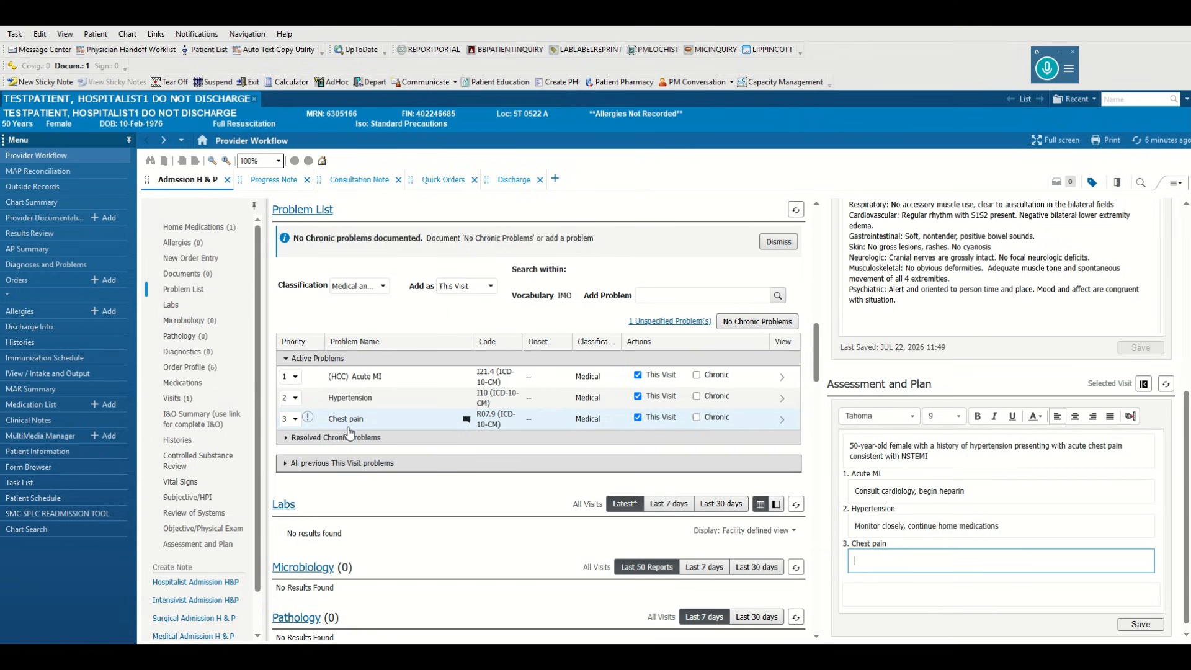
# Clear the priority of Chest pain in the Problem List and save the Assessment and Plan.
pyautogui.click(295, 420)
pyautogui.click(293, 440)
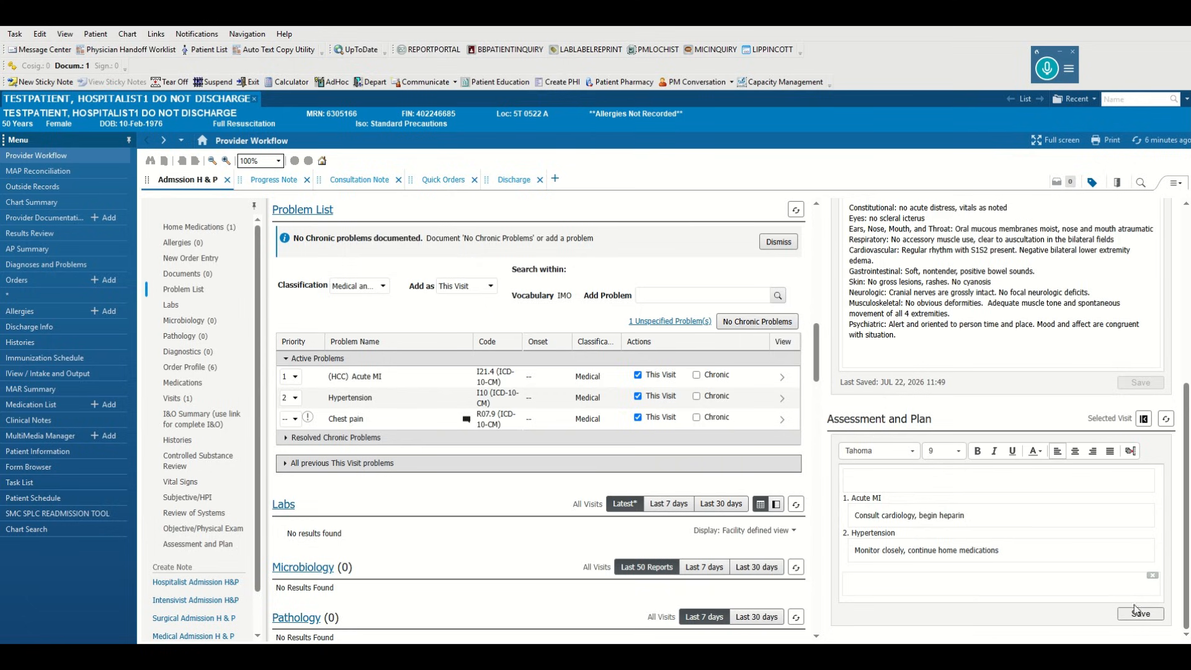
pyautogui.scroll(3, 1086, 388)
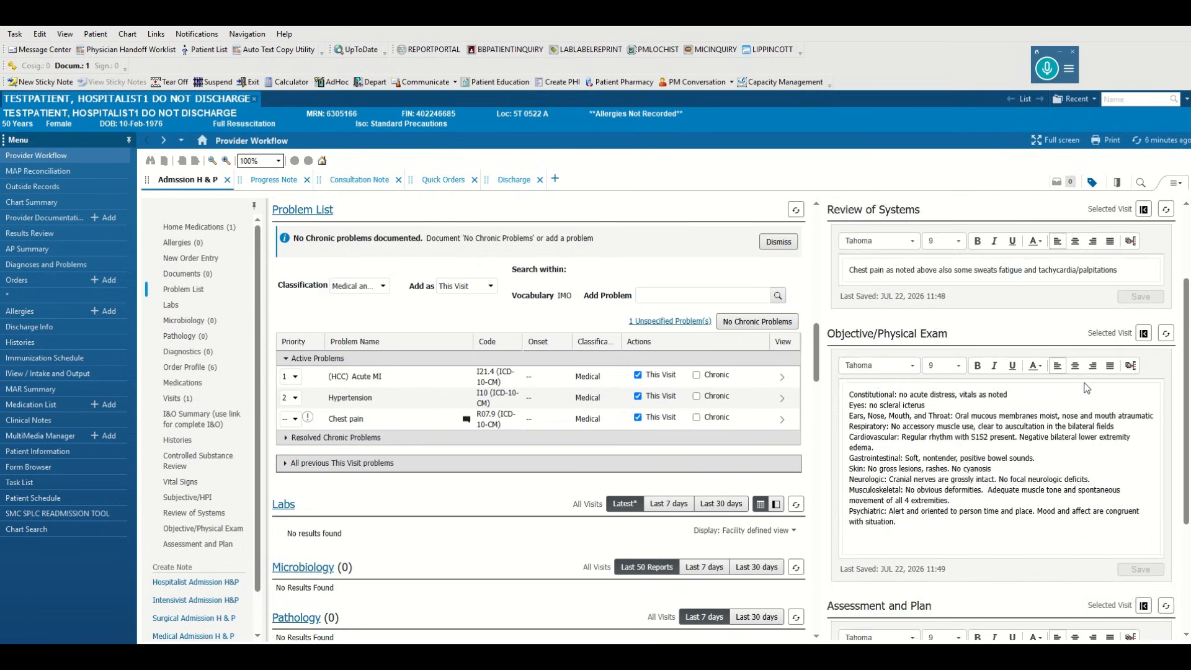
pyautogui.scroll(2, 1086, 387)
pyautogui.scroll(-5, 1086, 387)
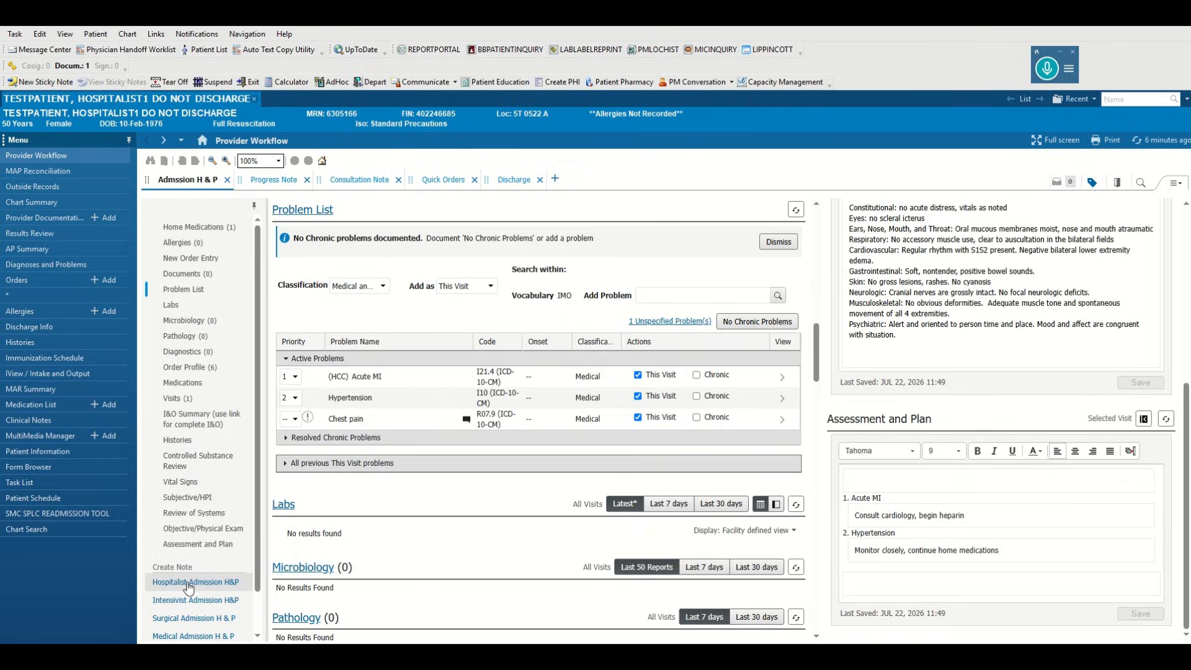
# Create the Hospitalist Admission H&P note and review its sections from admission date to family history.
pyautogui.click(188, 584)
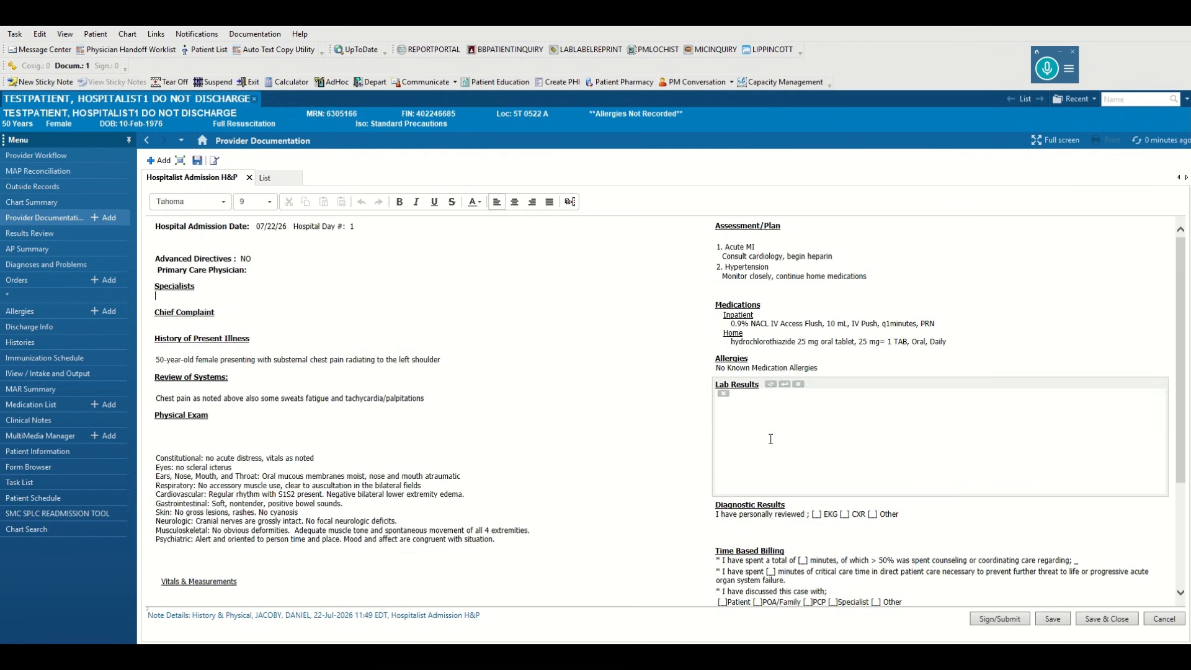
pyautogui.scroll(-5, 782, 518)
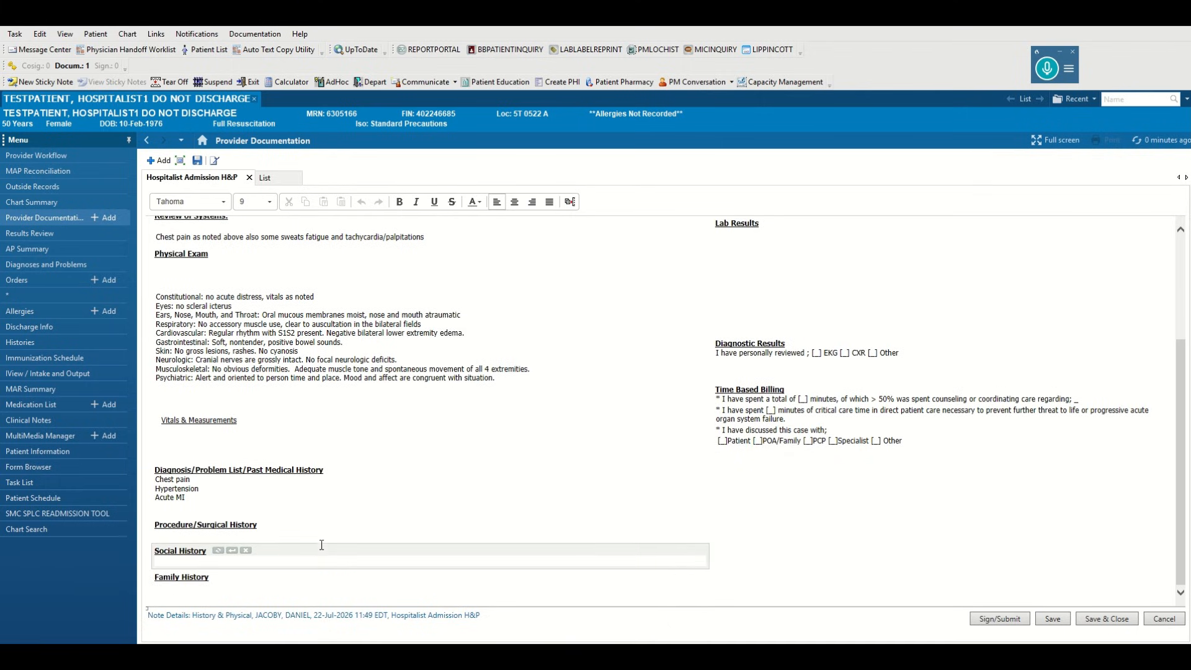
pyautogui.scroll(5, 723, 524)
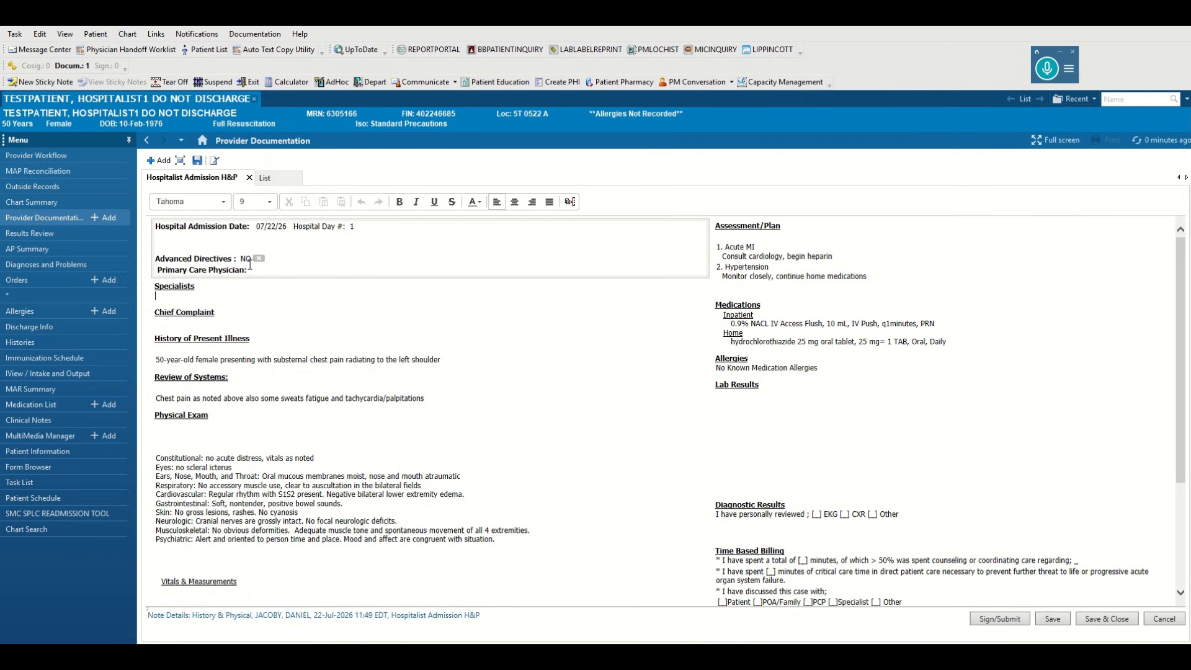
# Return to the Provider Workflow and review the note sections saved for the Admission H & P.
pyautogui.click(39, 161)
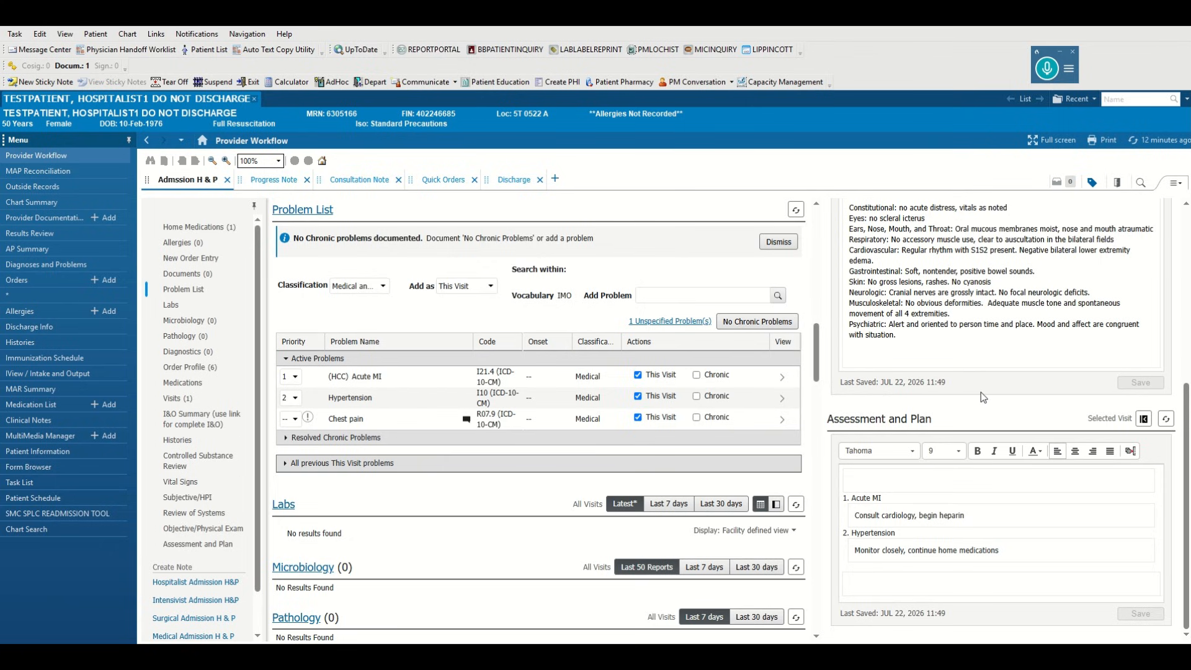
pyautogui.scroll(4, 983, 505)
pyautogui.scroll(1, 955, 342)
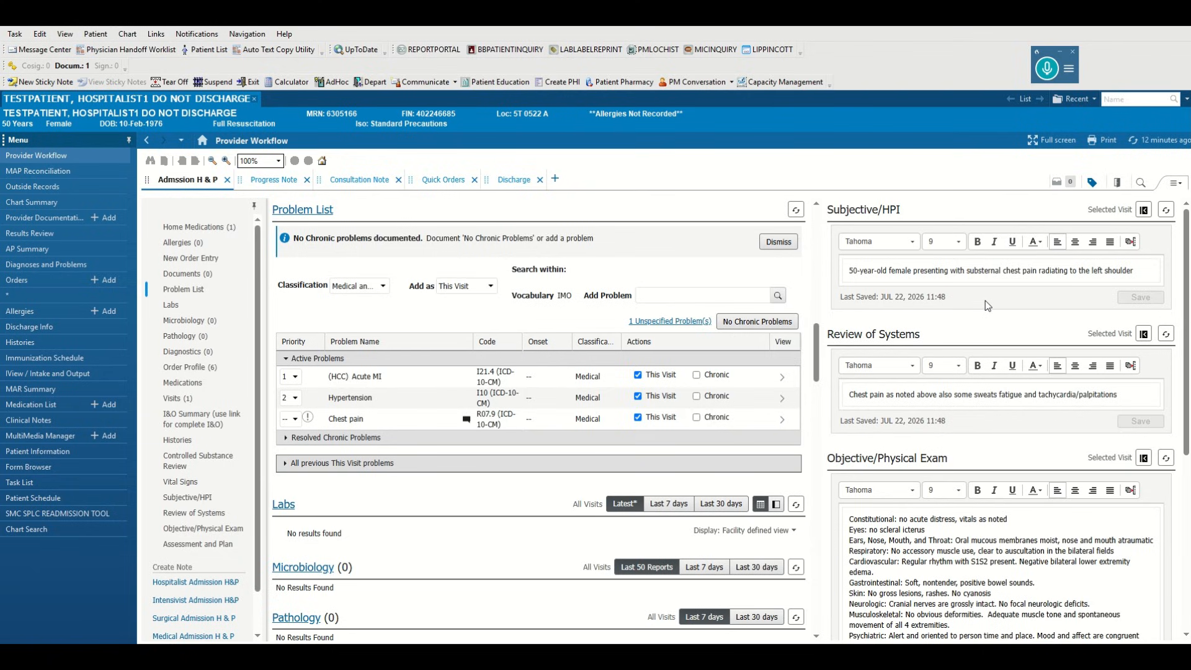
pyautogui.scroll(-5, 987, 306)
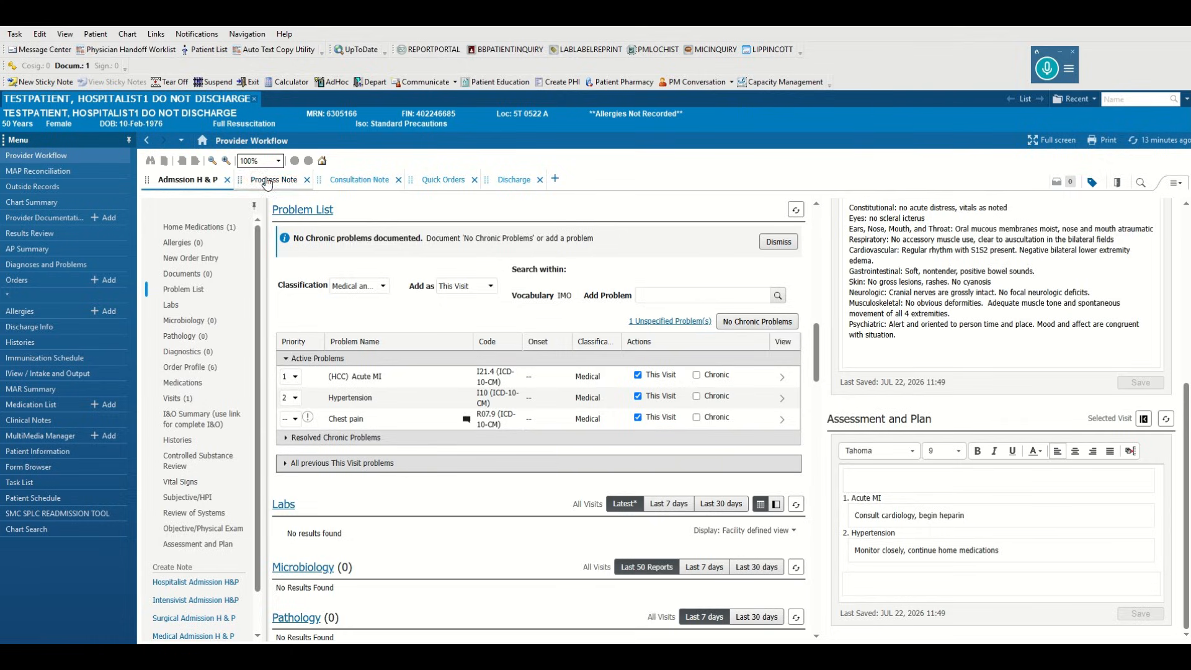
# Switch to the Progress Note workflow and dock Subjective/HPI, Review of Systems, Objective/Physical Exam, and Assessment and Plan in the side column.
pyautogui.click(271, 180)
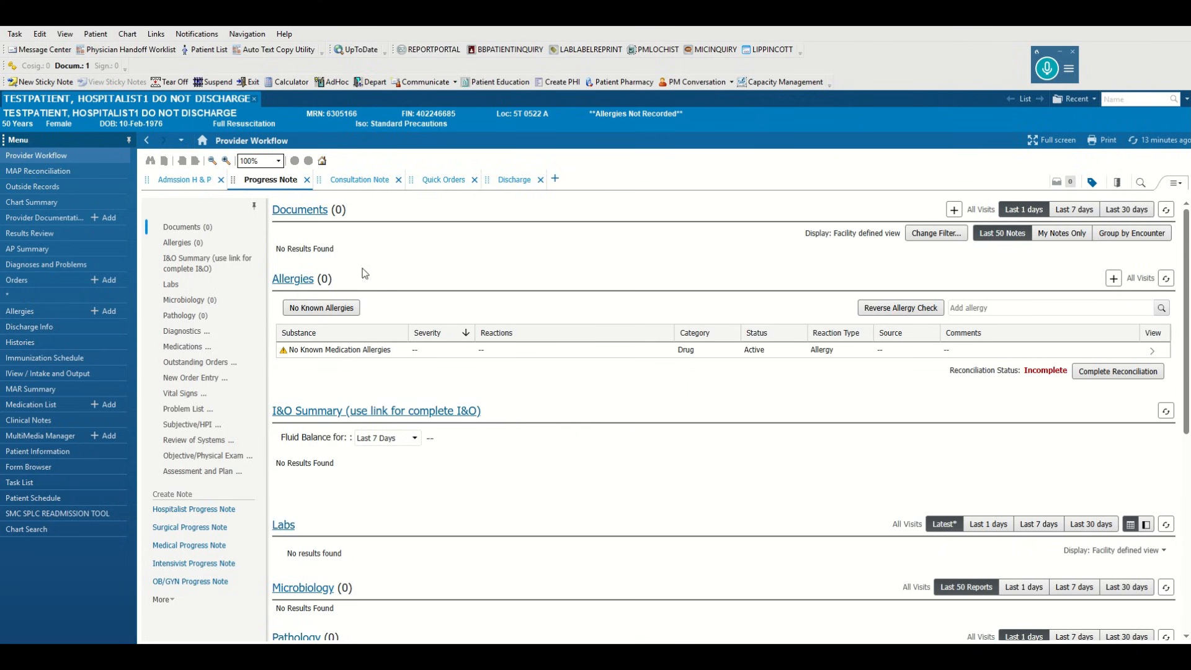
pyautogui.scroll(-6, 546, 434)
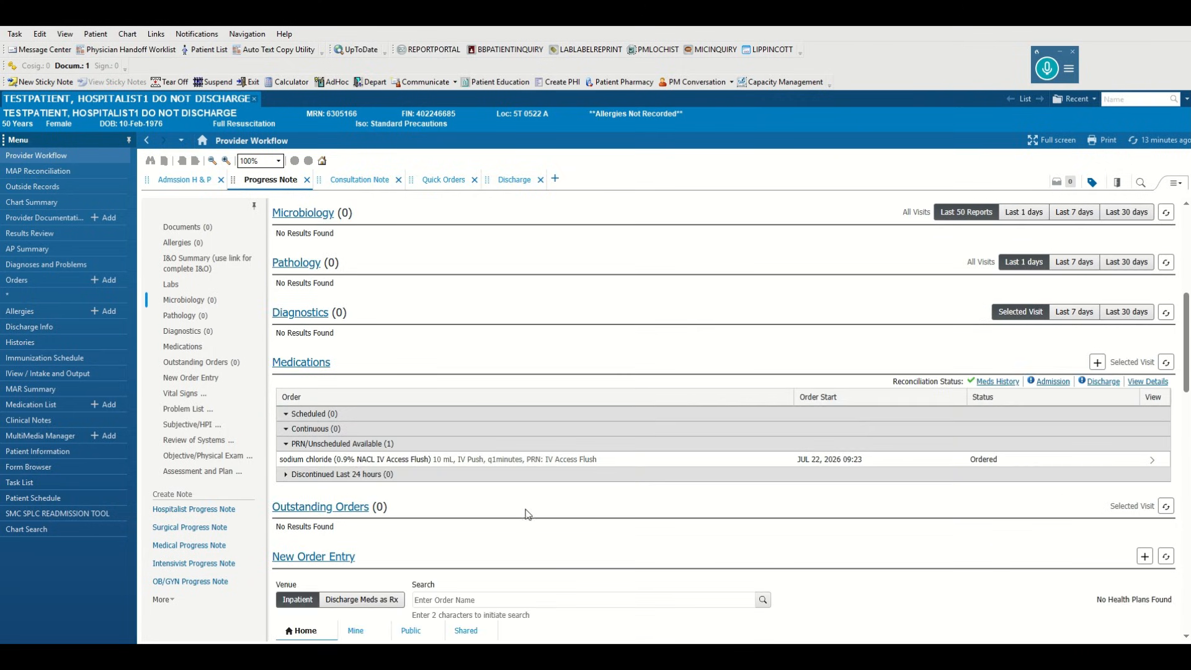
pyautogui.scroll(-2, 536, 511)
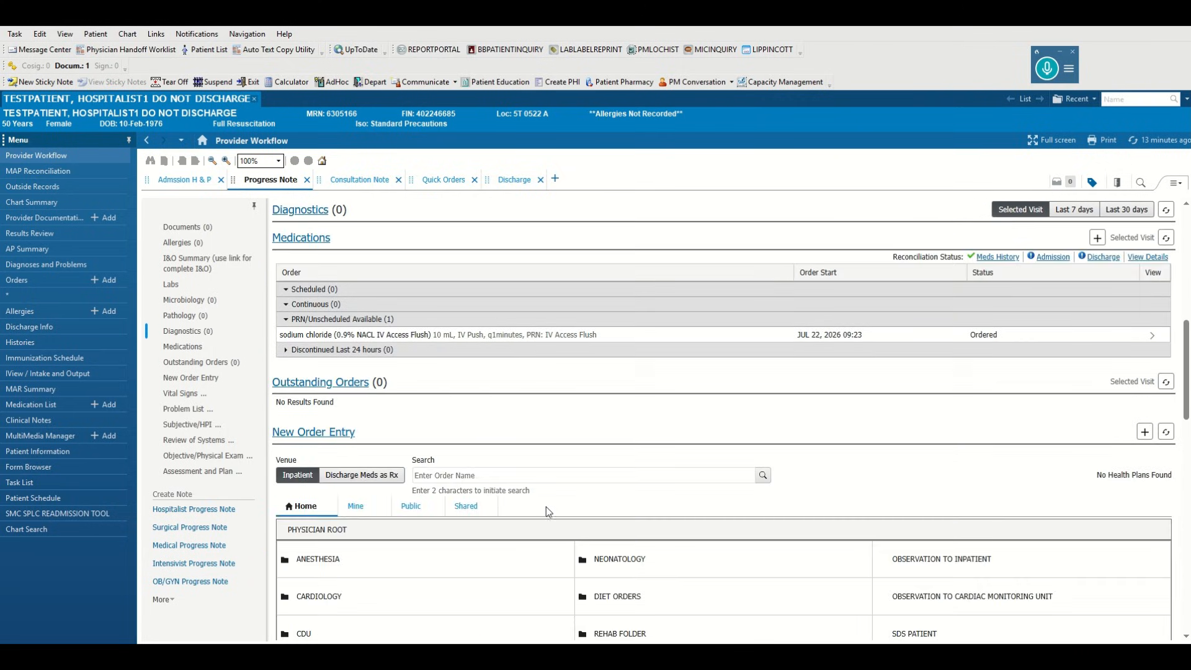
pyautogui.click(198, 427)
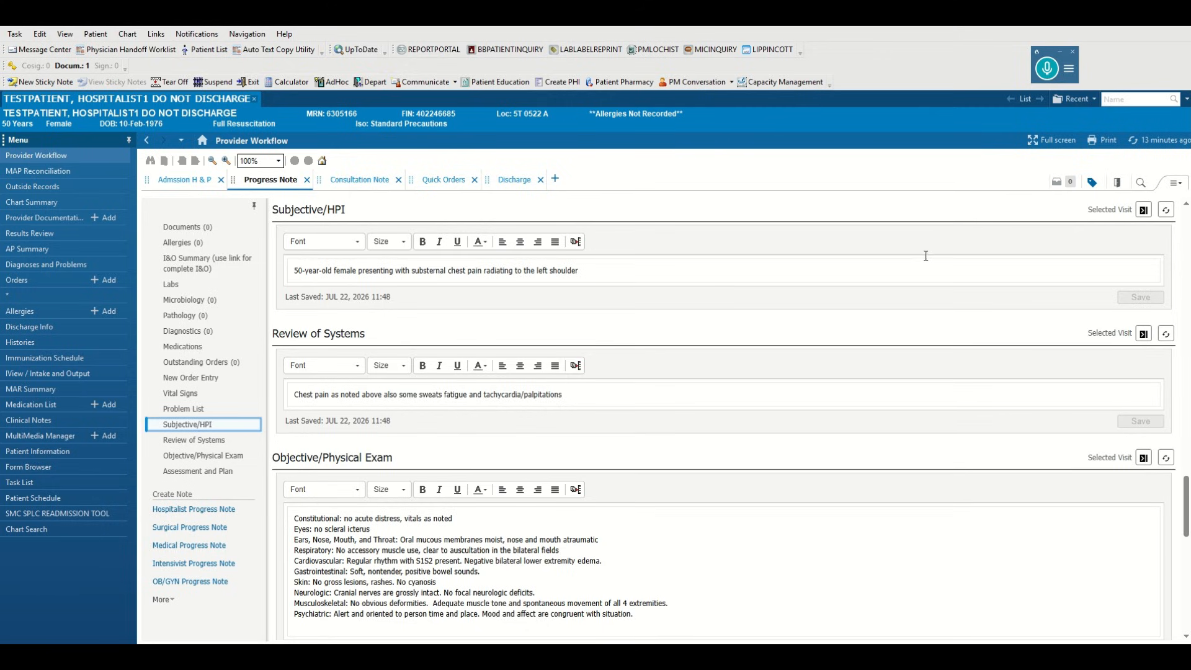
pyautogui.click(1143, 209)
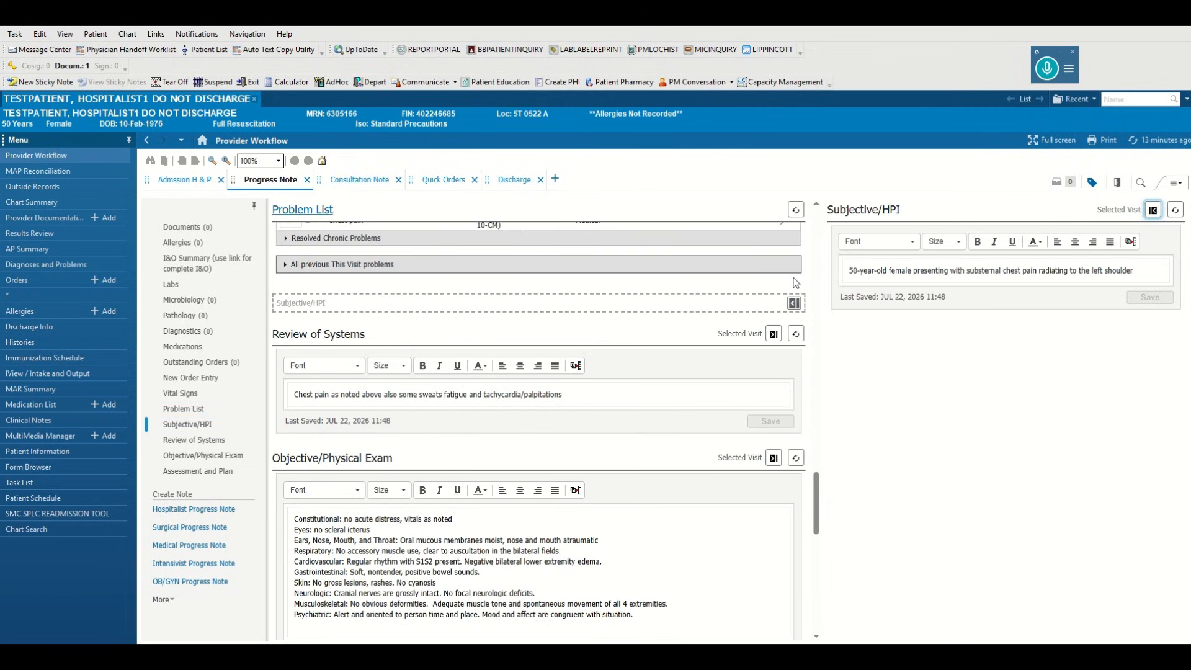
pyautogui.click(773, 334)
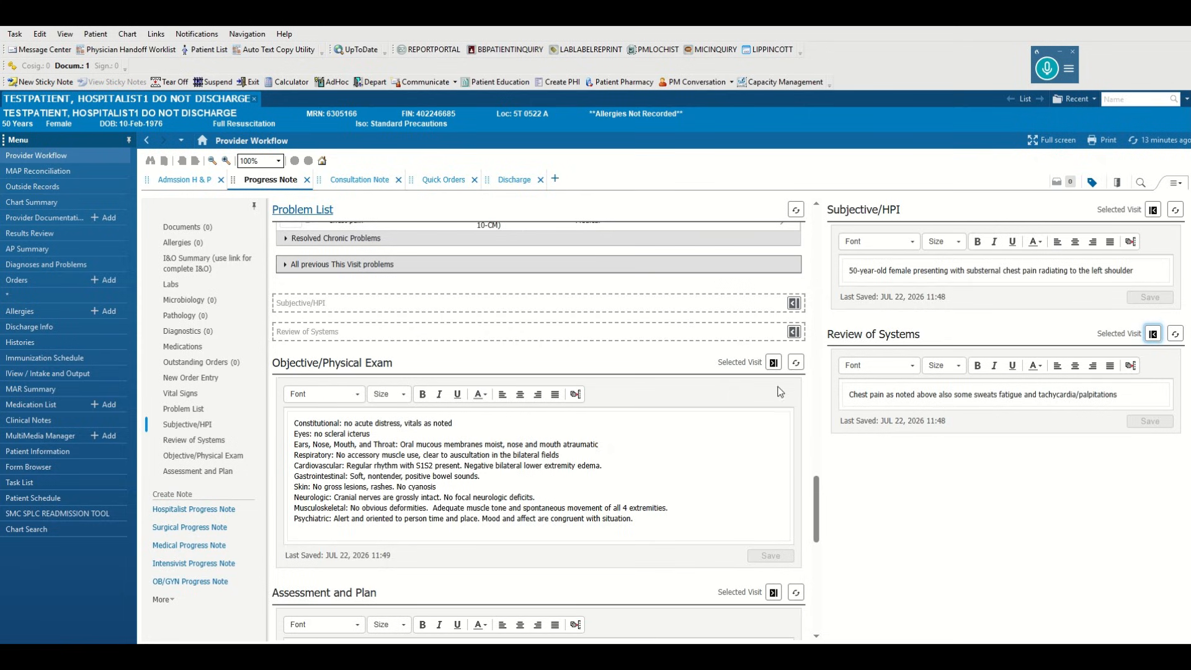
pyautogui.click(773, 362)
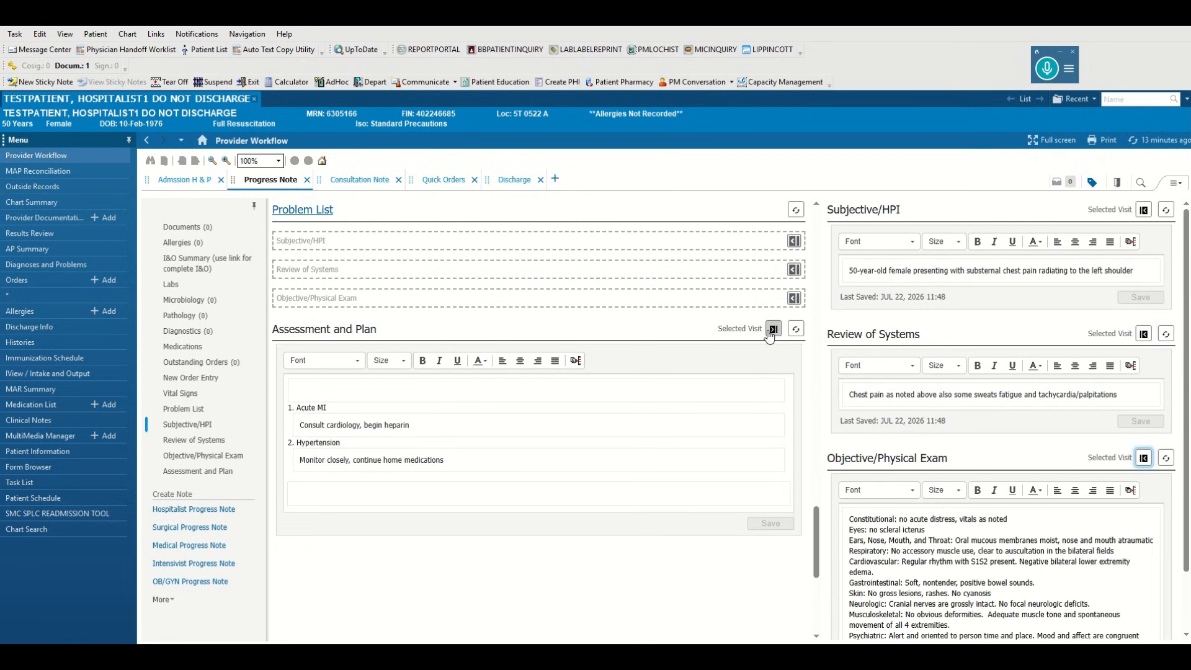
pyautogui.click(772, 330)
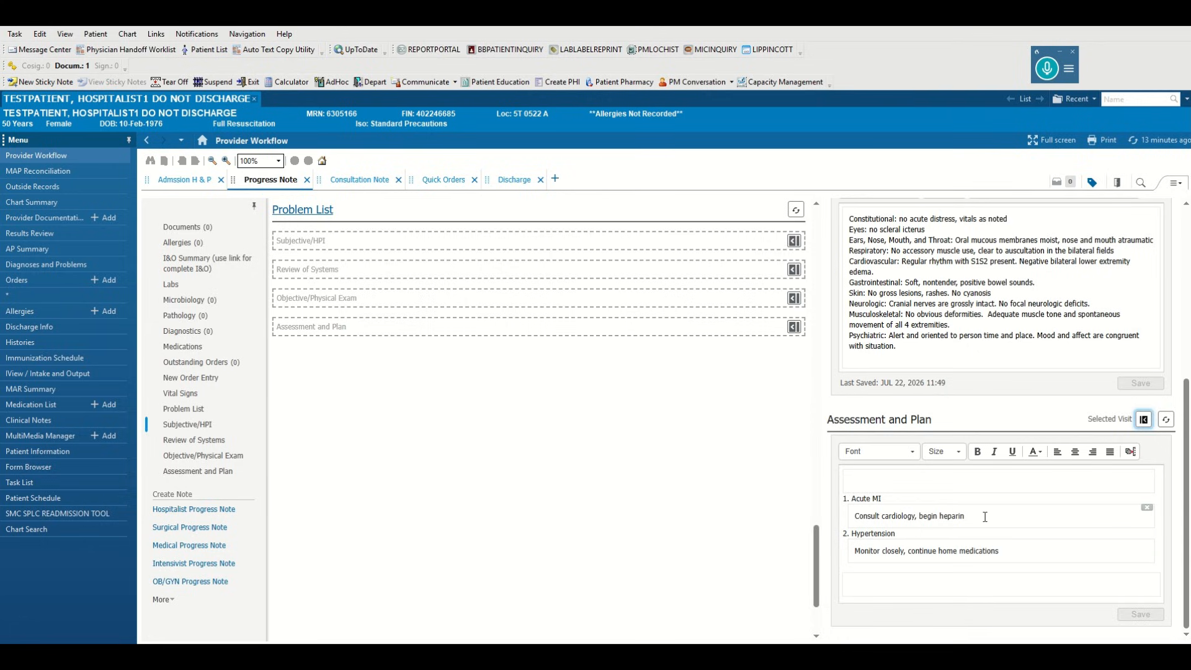
# Try updating the Acute MI plan to "Cardiology recommending transfer for PCI" and Hypertension to "Has been well-controlled on current regimen, continue", and refresh the section.
pyautogui.tripleClick(907, 505)
pyautogui.press('KP_Add')
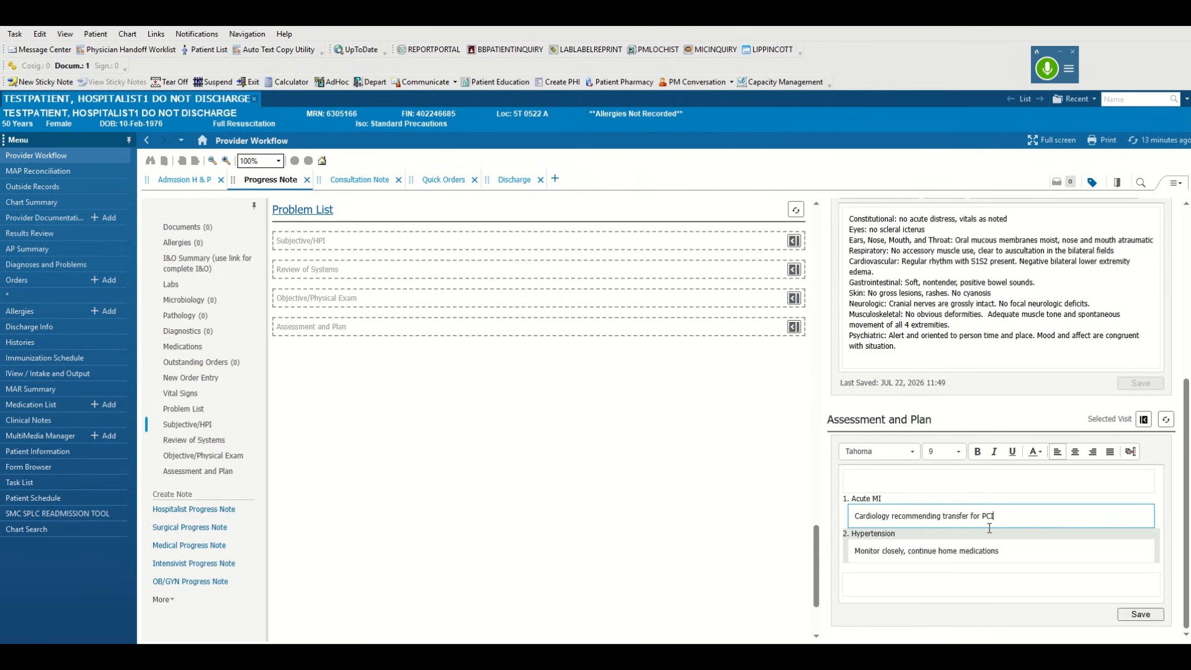
pyautogui.moveTo(1001, 550); pyautogui.dragTo(823, 544)
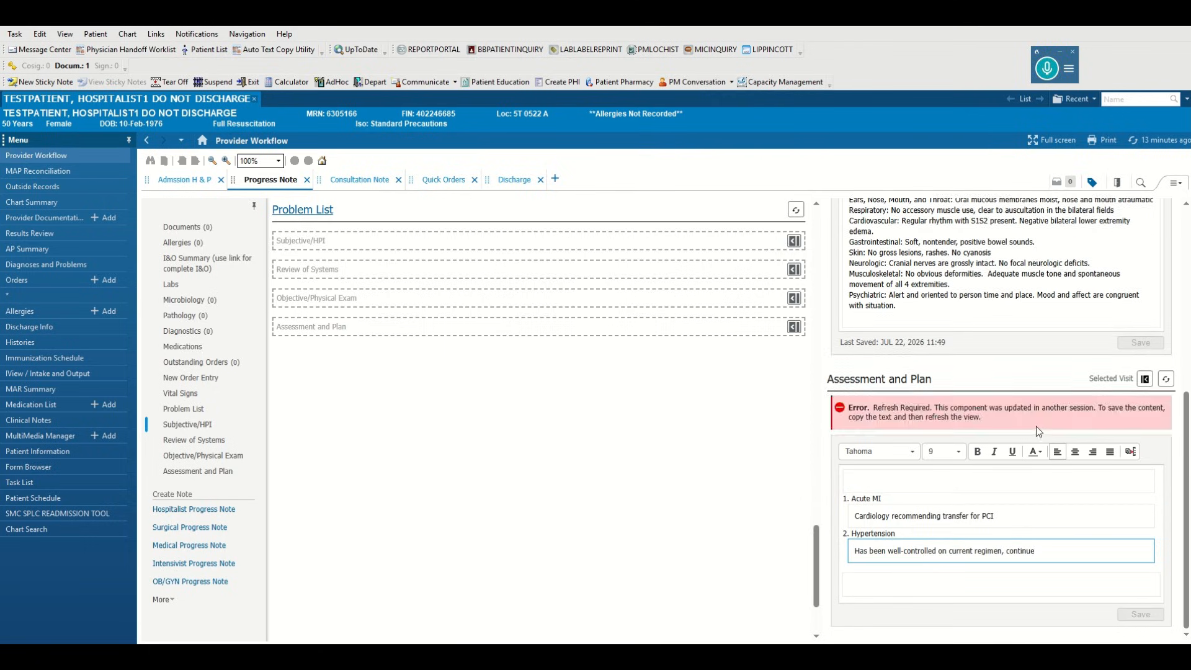
pyautogui.click(1165, 381)
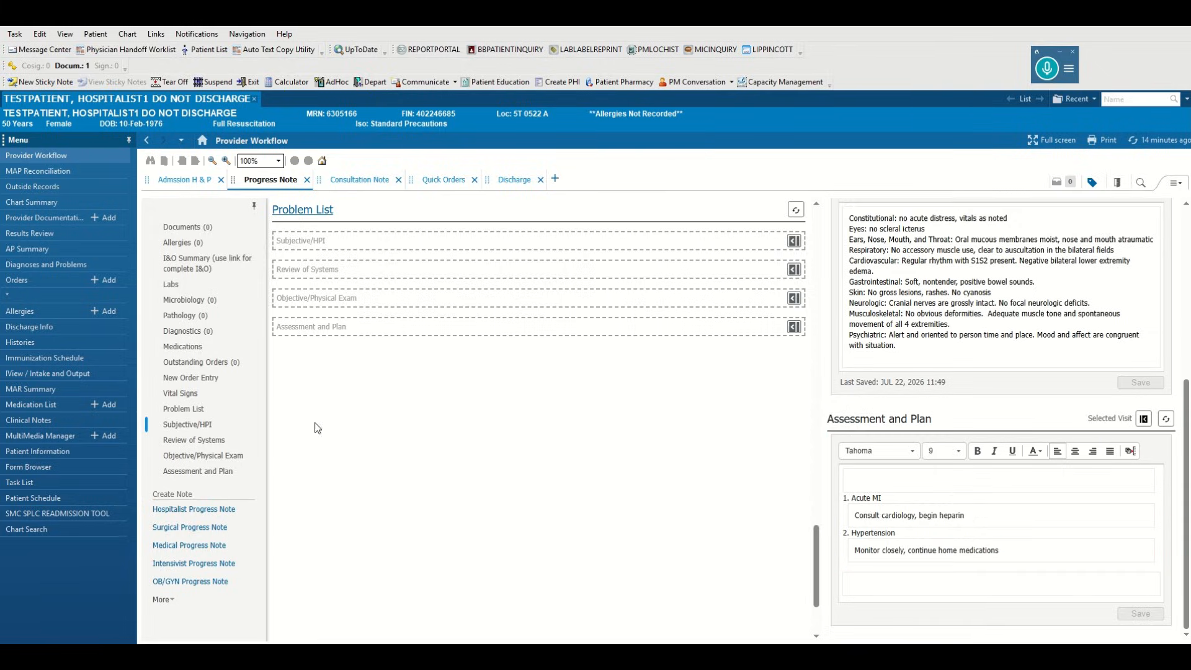
# Add the SuperBill Hospitalist plan from the personal order favorites and open it for component selection.
pyautogui.click(199, 509)
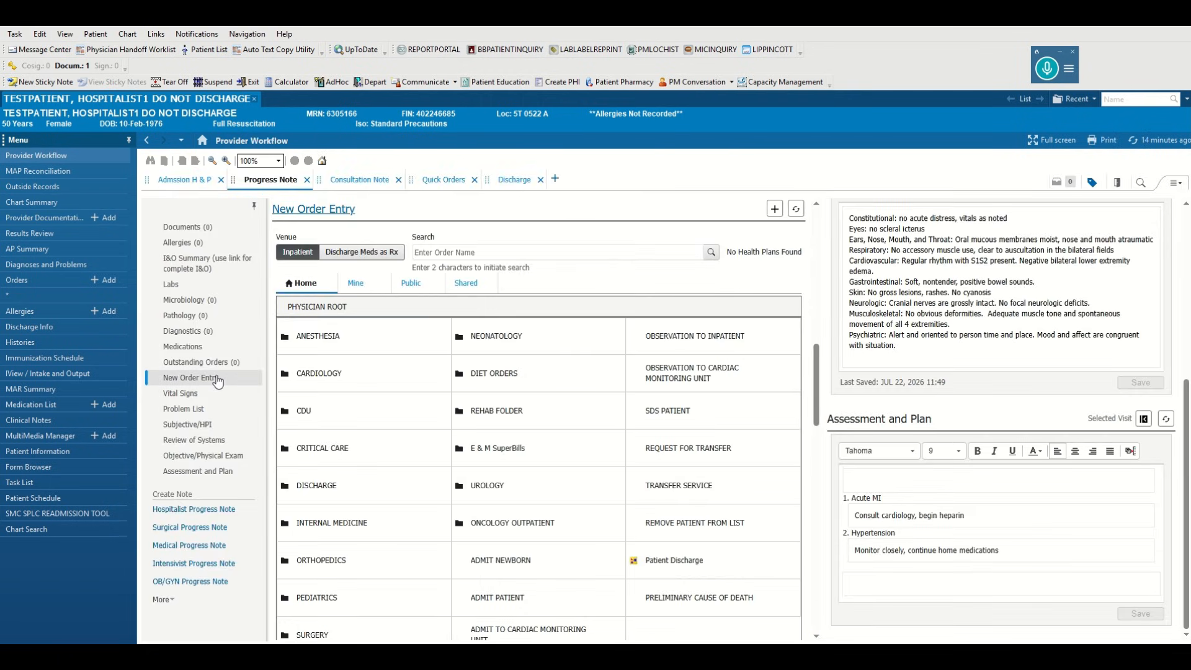
pyautogui.click(219, 379)
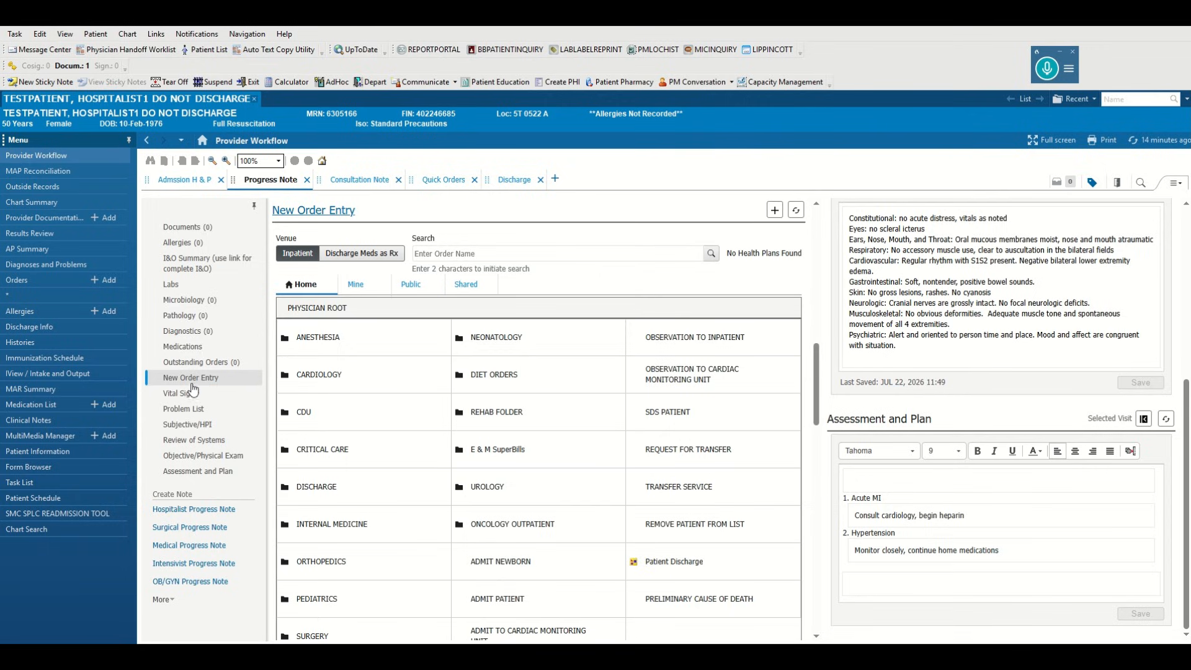
pyautogui.click(363, 290)
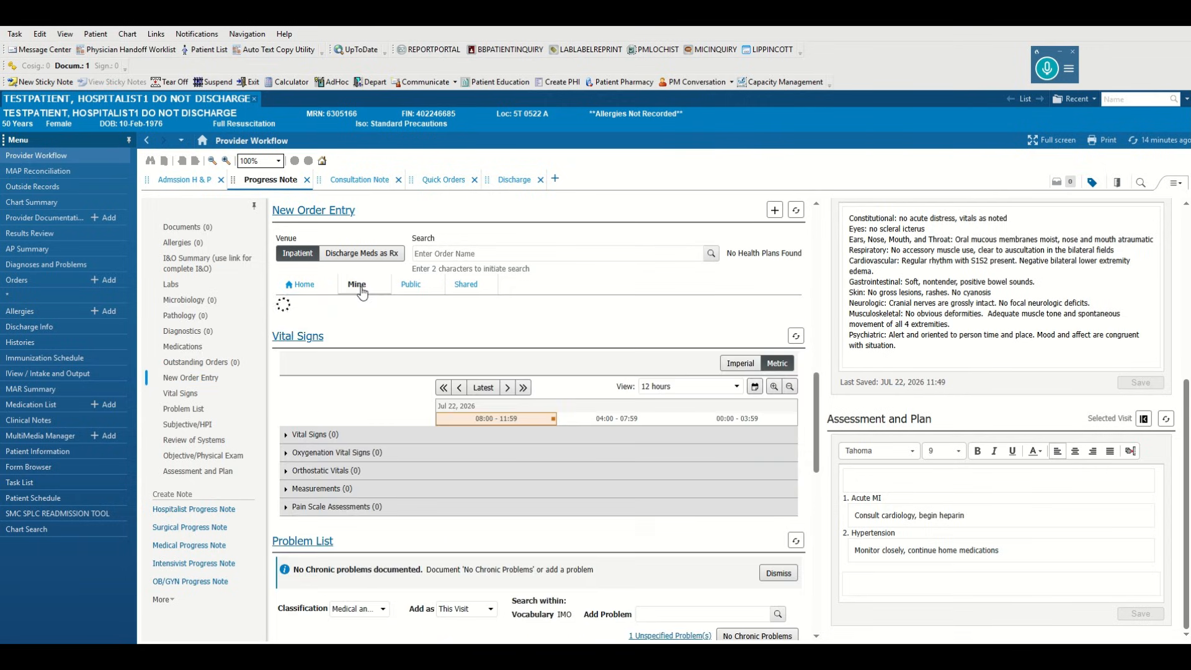
pyautogui.click(693, 454)
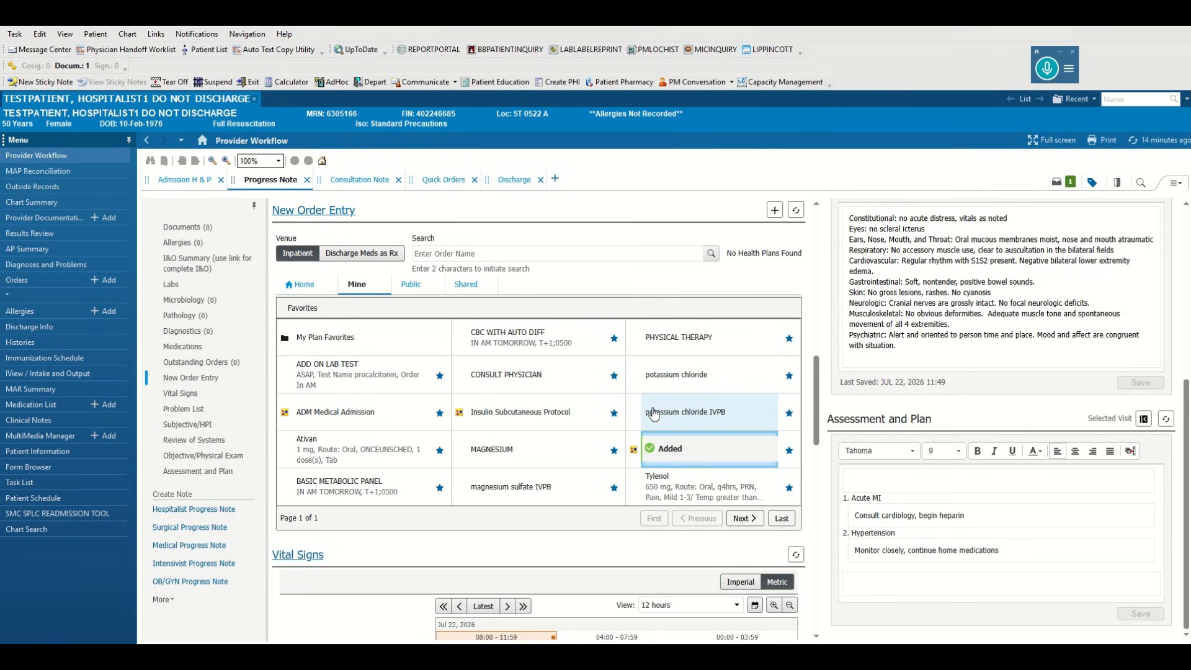
pyautogui.click(1057, 185)
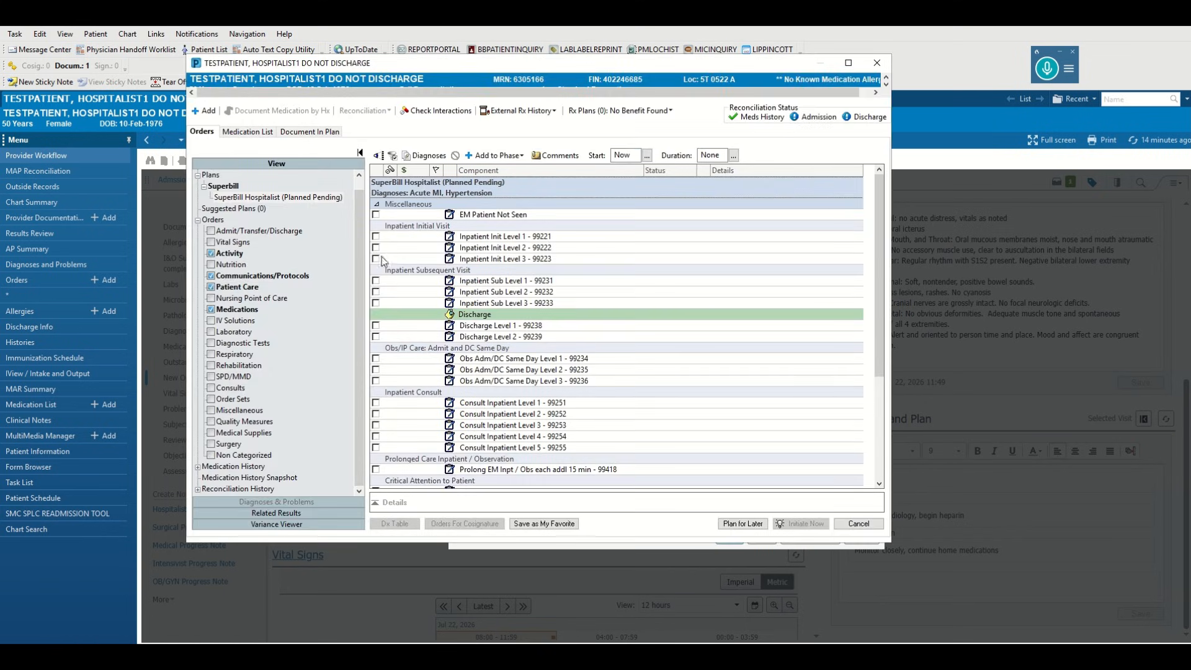
# Try ordering Inpatient Sub Level 2 - 99232 through the SuperBill, check its linked diagnoses, and cancel the order.
pyautogui.click(376, 292)
pyautogui.click(800, 523)
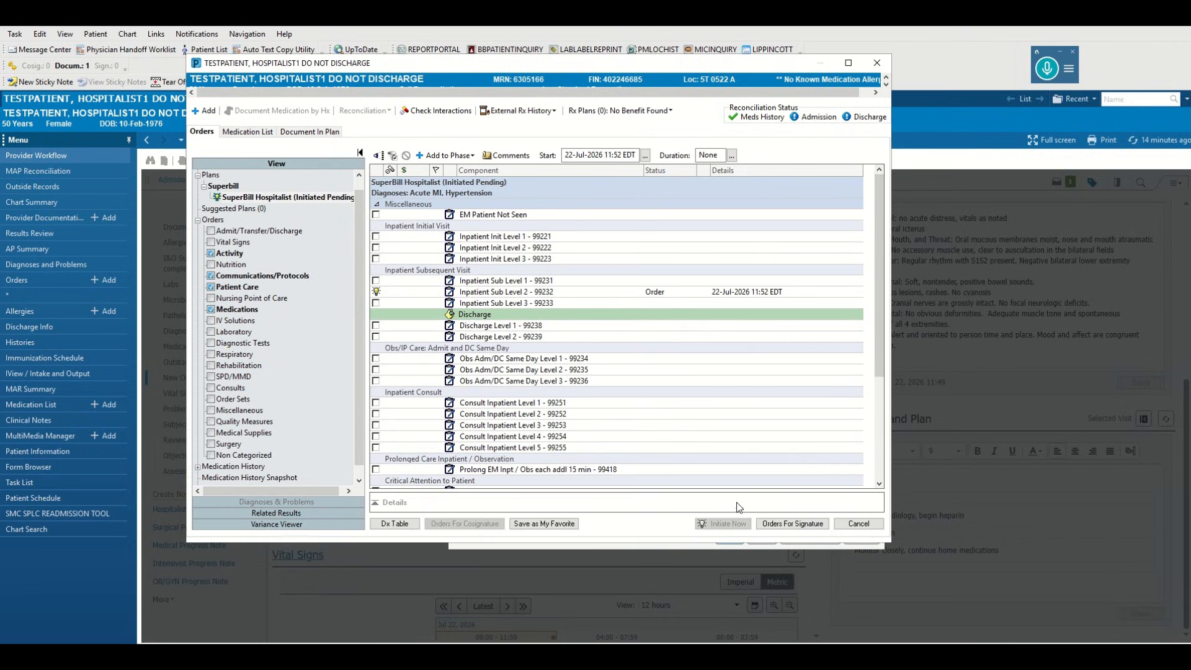
pyautogui.click(792, 523)
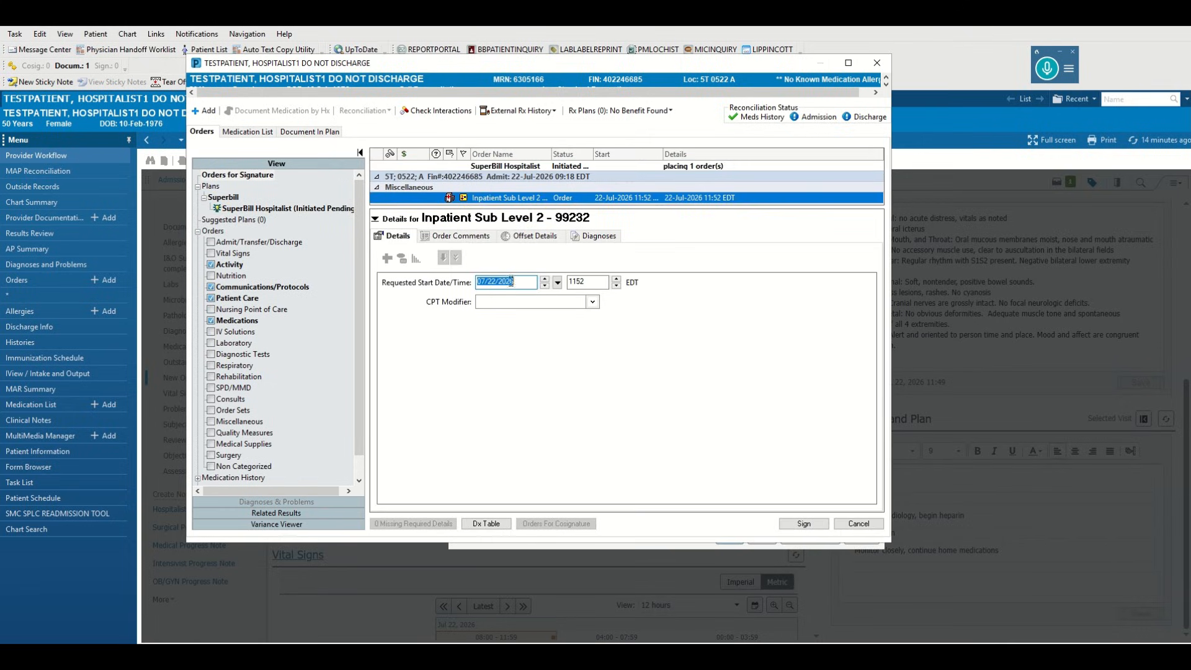
pyautogui.click(586, 238)
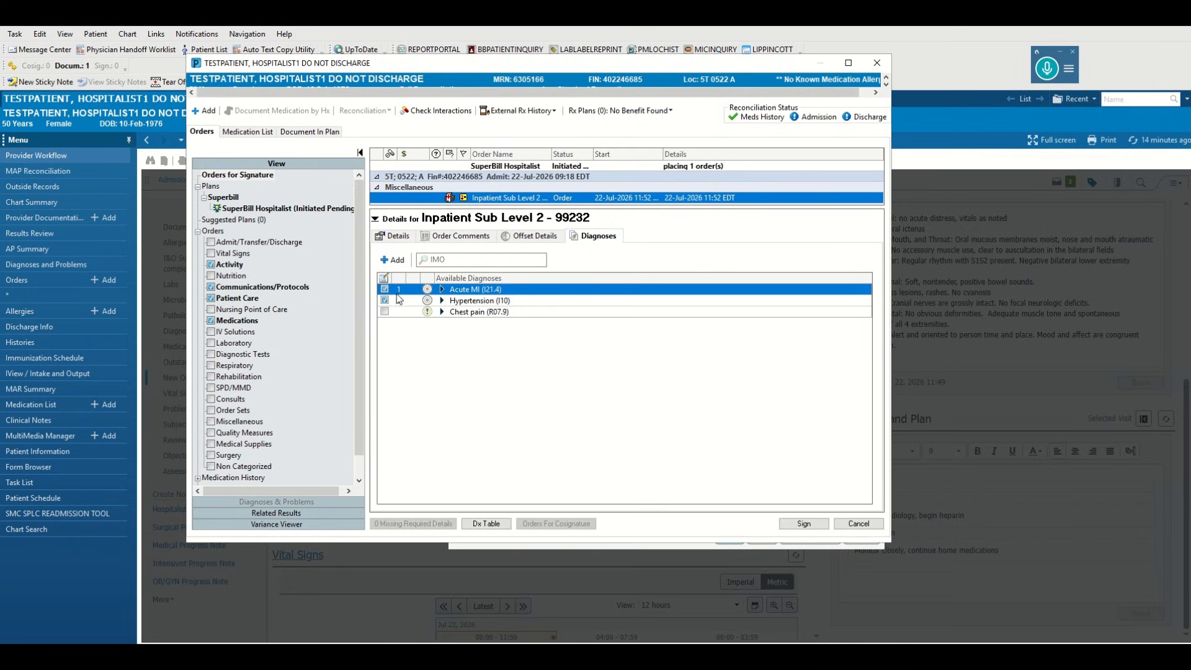
pyautogui.click(858, 523)
pyautogui.press('Return')
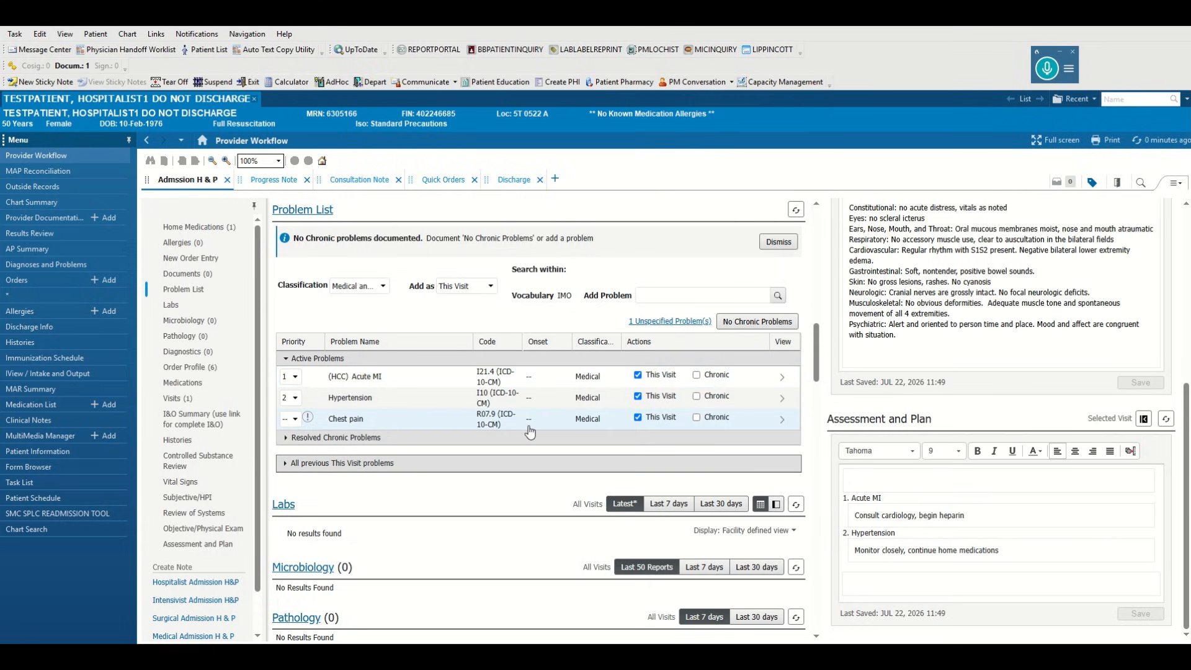
# In the Problem List, remove Chest pain from this visit, and mark Hypertension as chronic and resolve it.
pyautogui.click(638, 418)
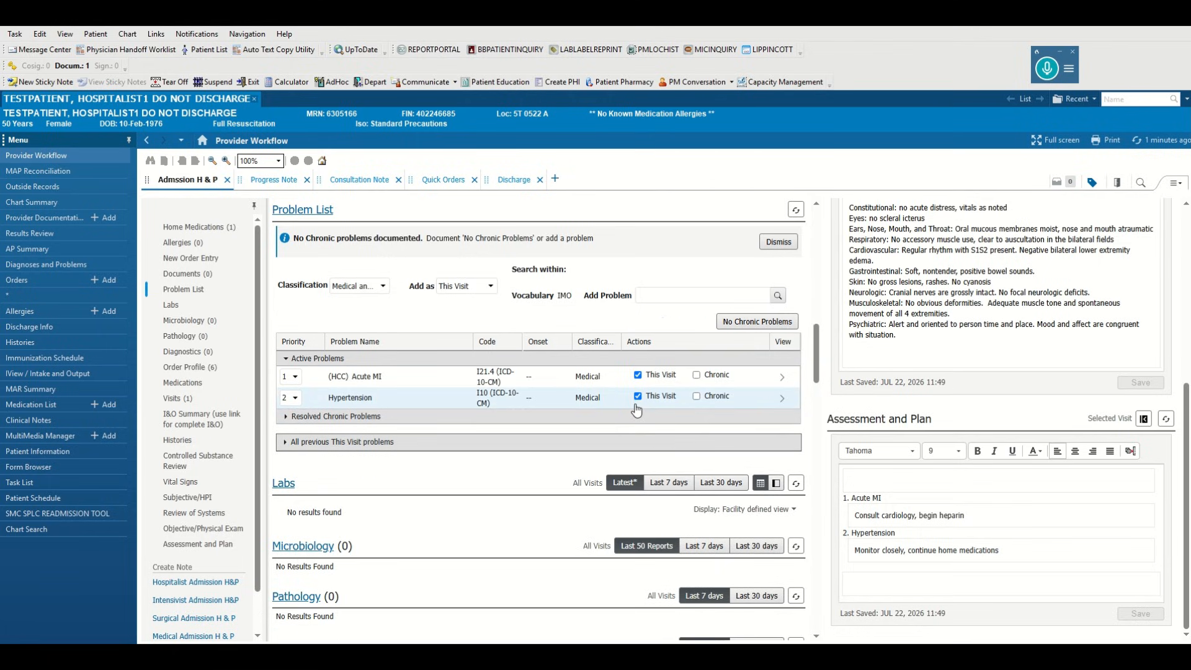
pyautogui.click(721, 397)
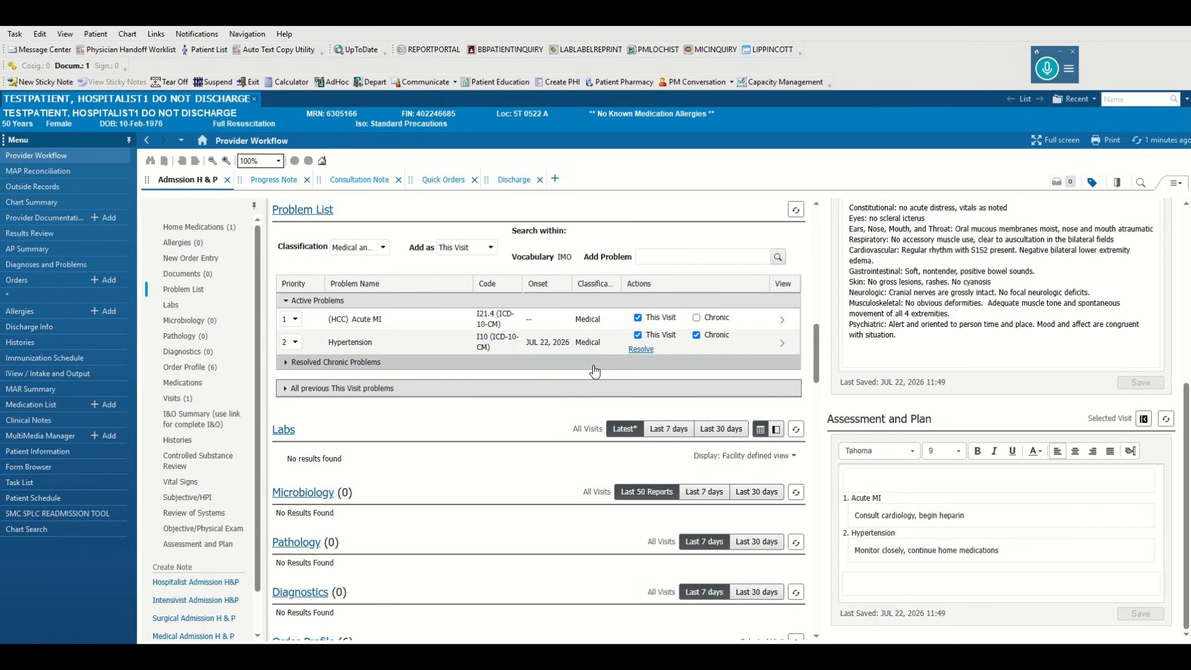
pyautogui.click(639, 349)
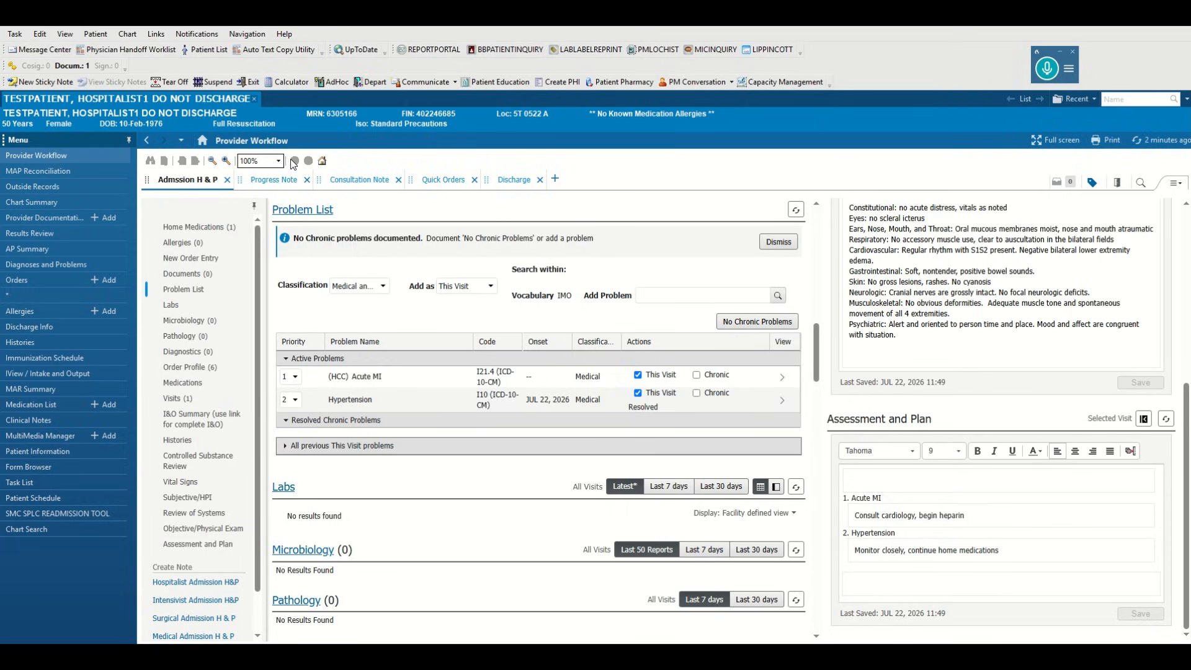
# Open the Physician Handoff Worklist and review the patient's Actions and Diagnoses details.
pyautogui.click(135, 51)
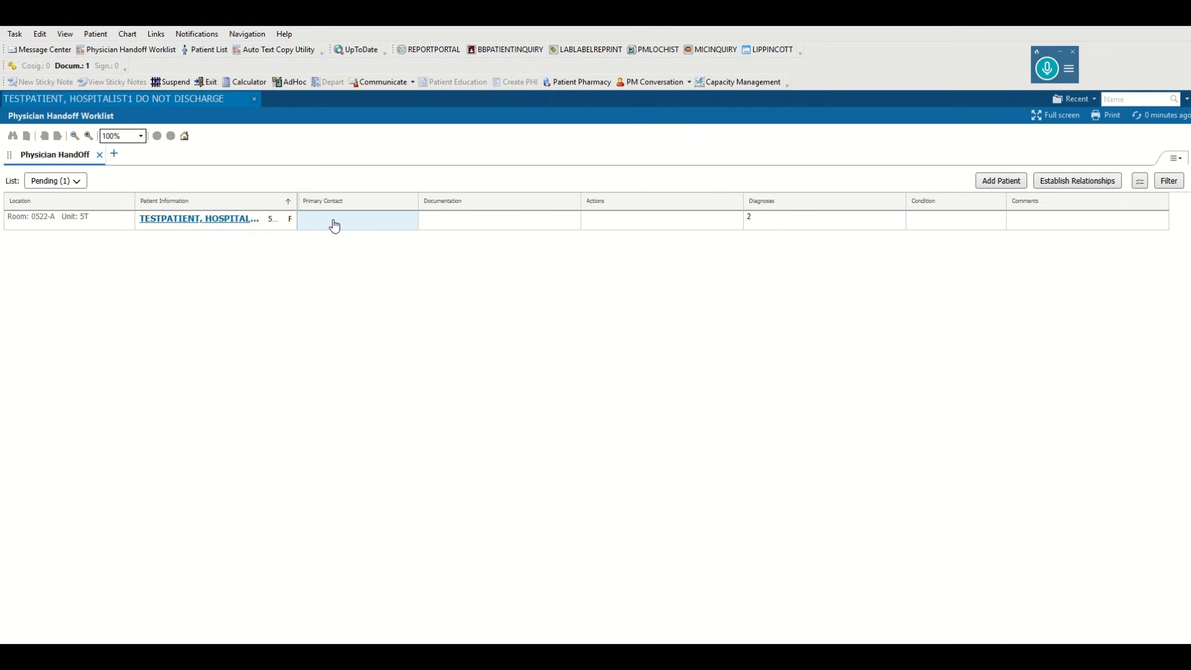
pyautogui.click(620, 225)
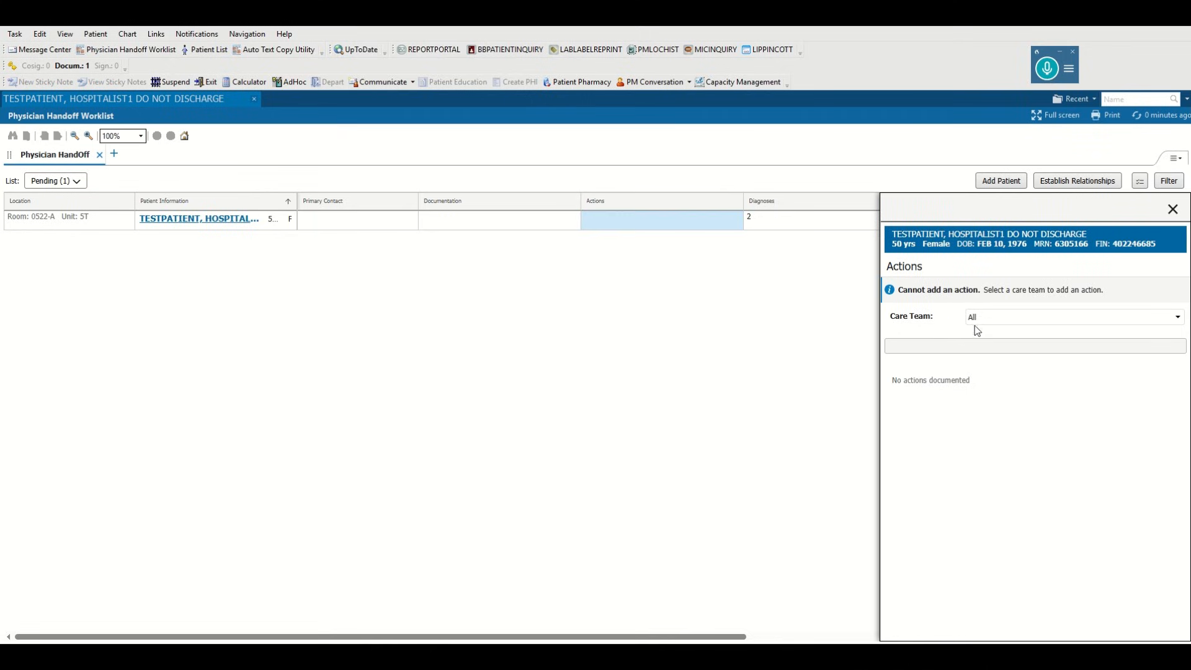
pyautogui.click(1173, 209)
pyautogui.click(810, 224)
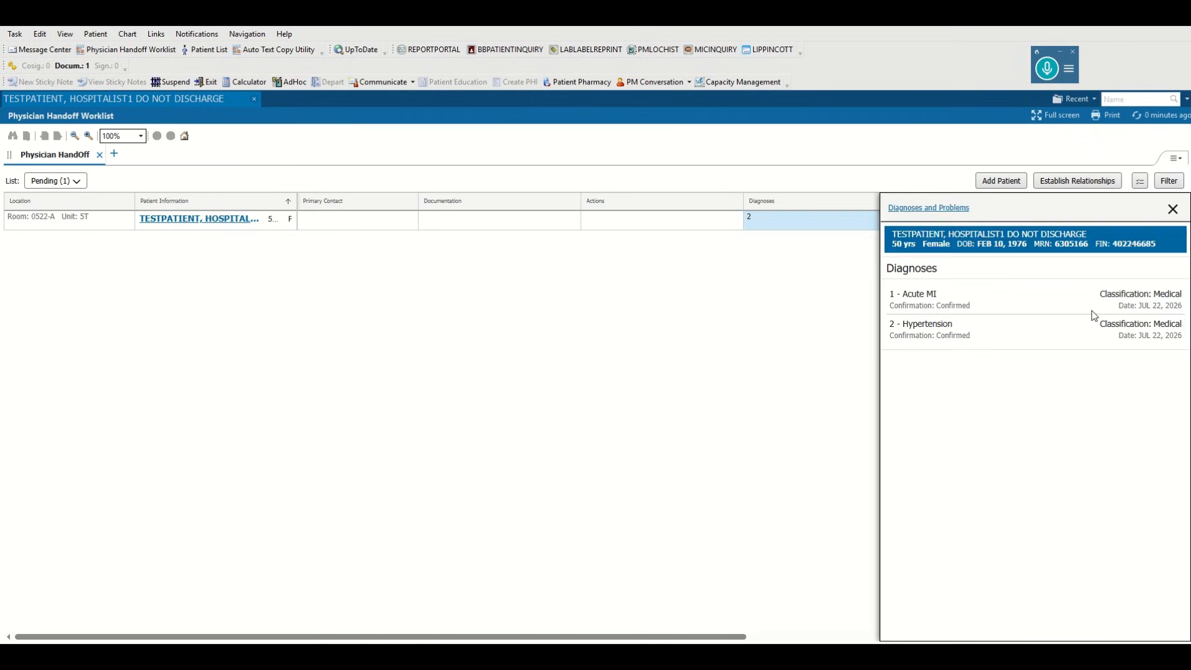
pyautogui.click(1173, 209)
# Set the patient's handoff condition to Watch and save the comment "Patient being transferred for PCI" before returning to the chart.
pyautogui.click(922, 226)
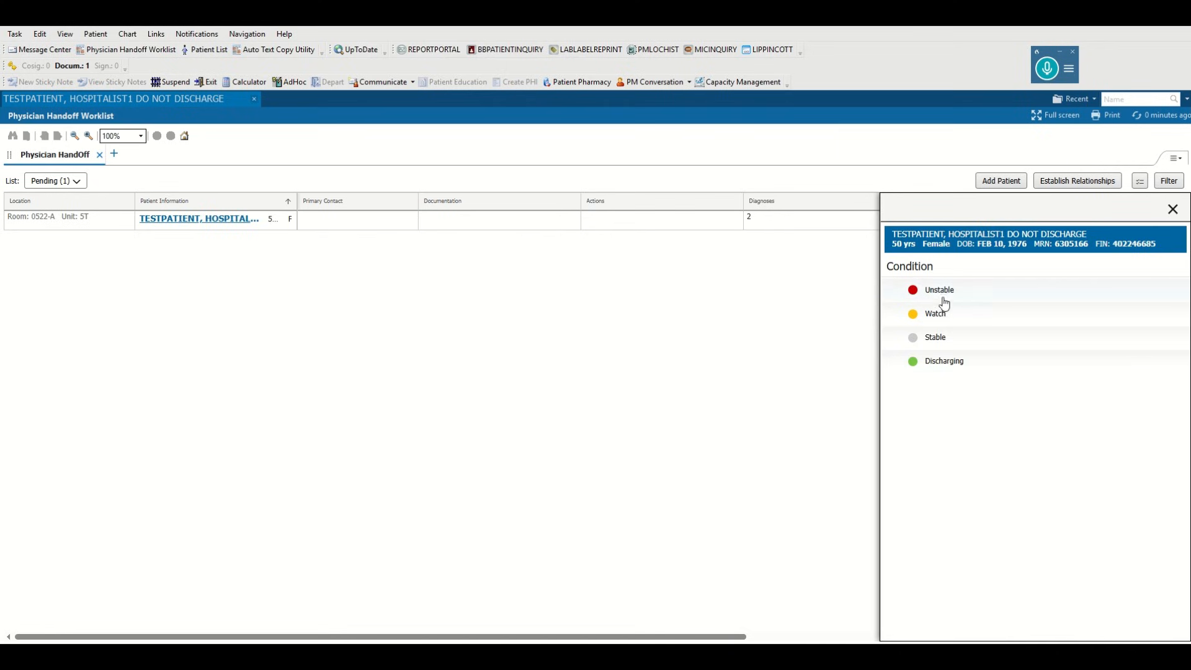
pyautogui.click(943, 314)
pyautogui.click(1060, 224)
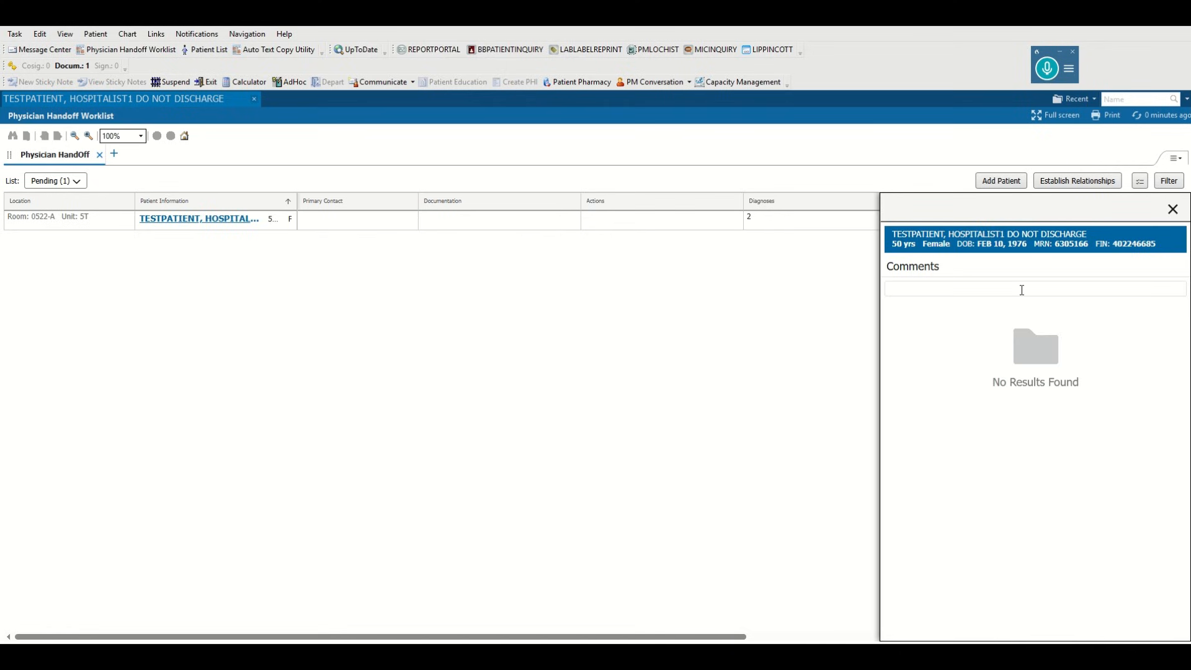
pyautogui.click(1021, 291)
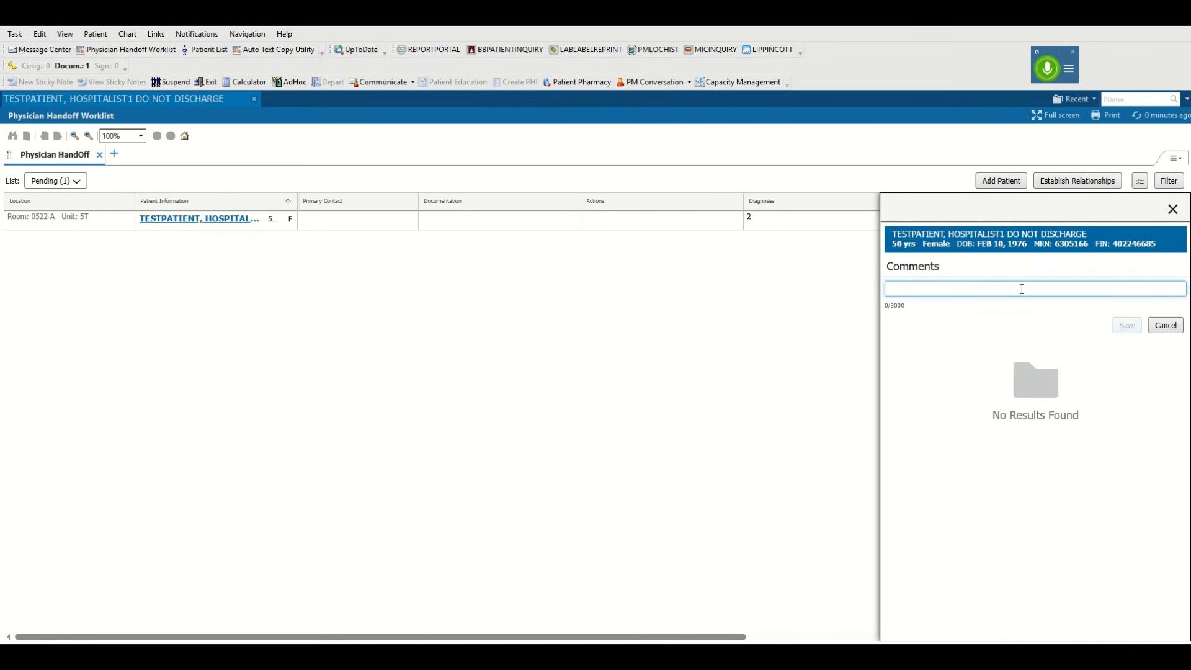
pyautogui.write('Patient being transferred for PCI')
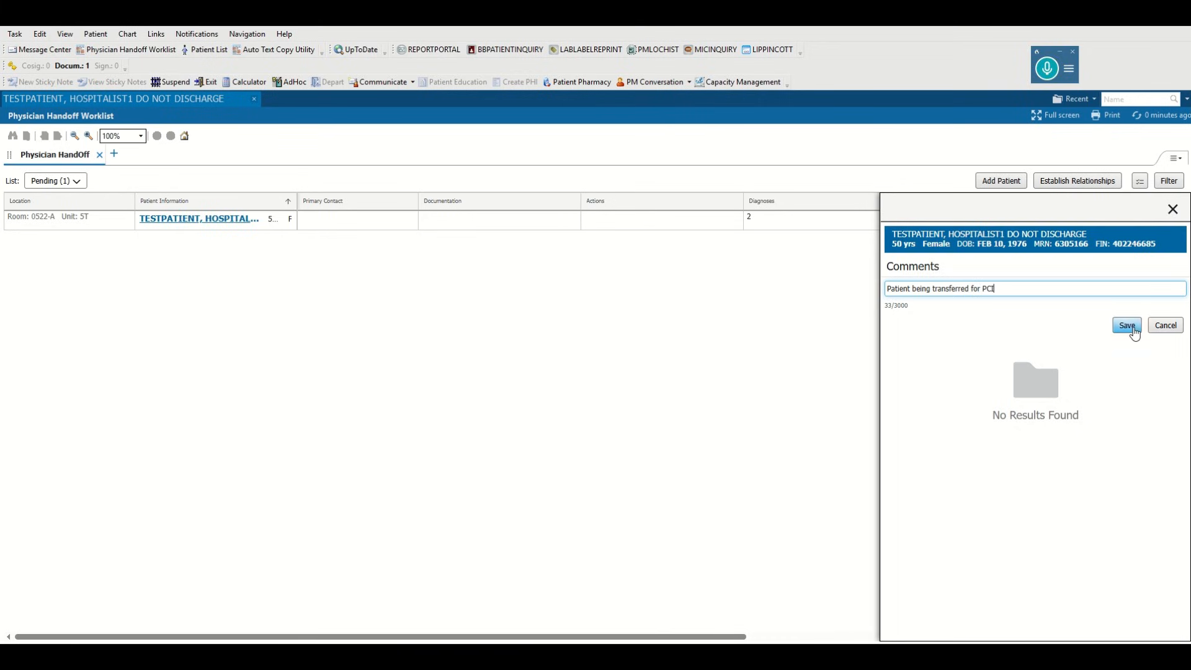
pyautogui.click(1127, 325)
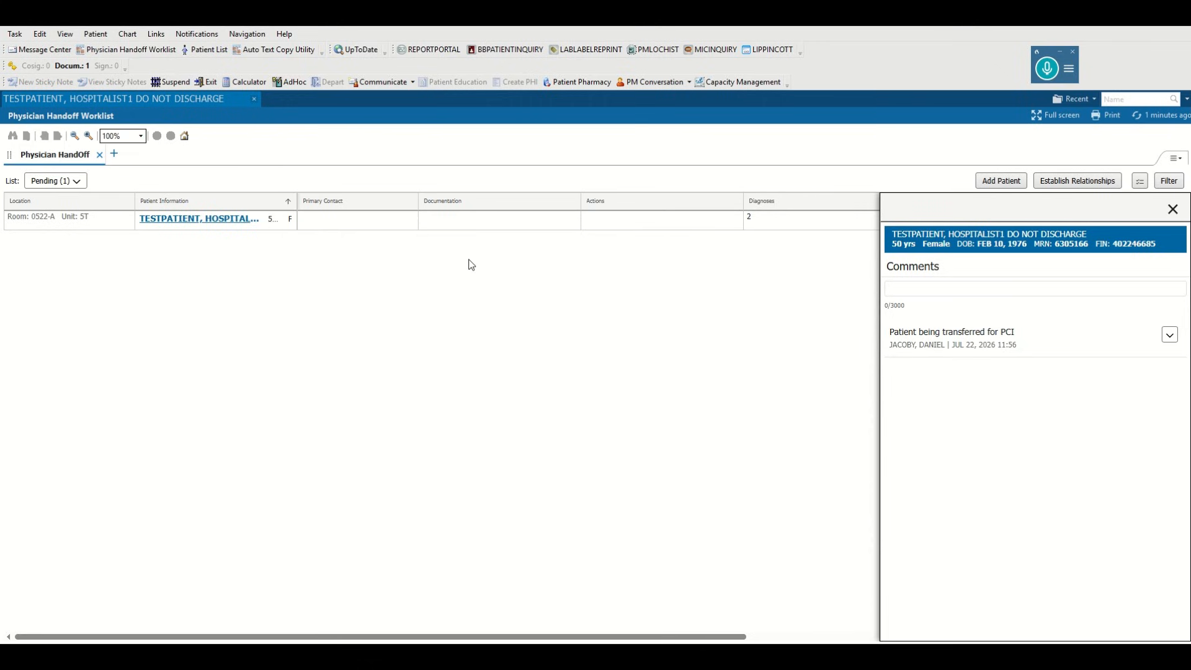
pyautogui.click(1172, 209)
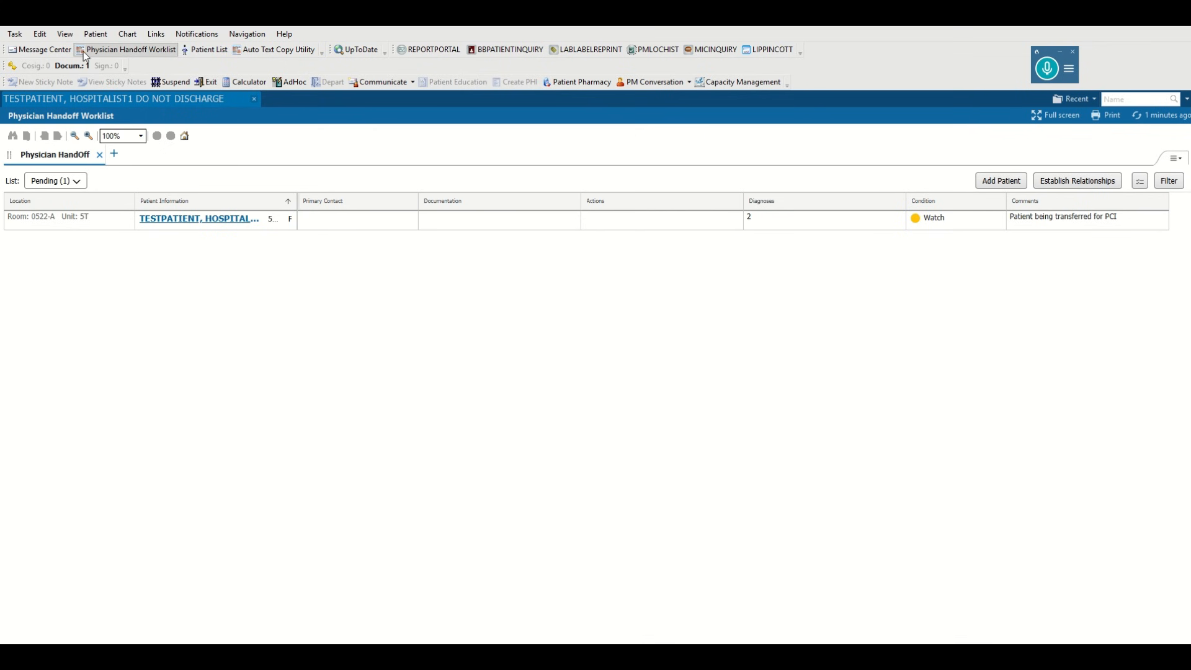
pyautogui.click(69, 101)
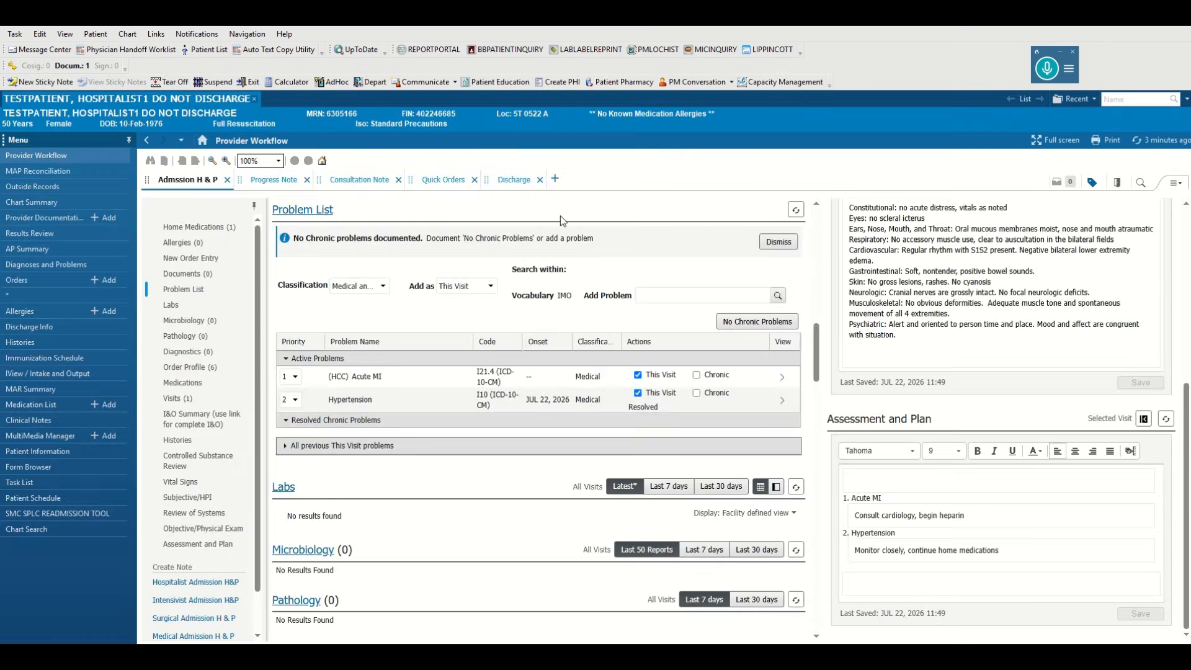